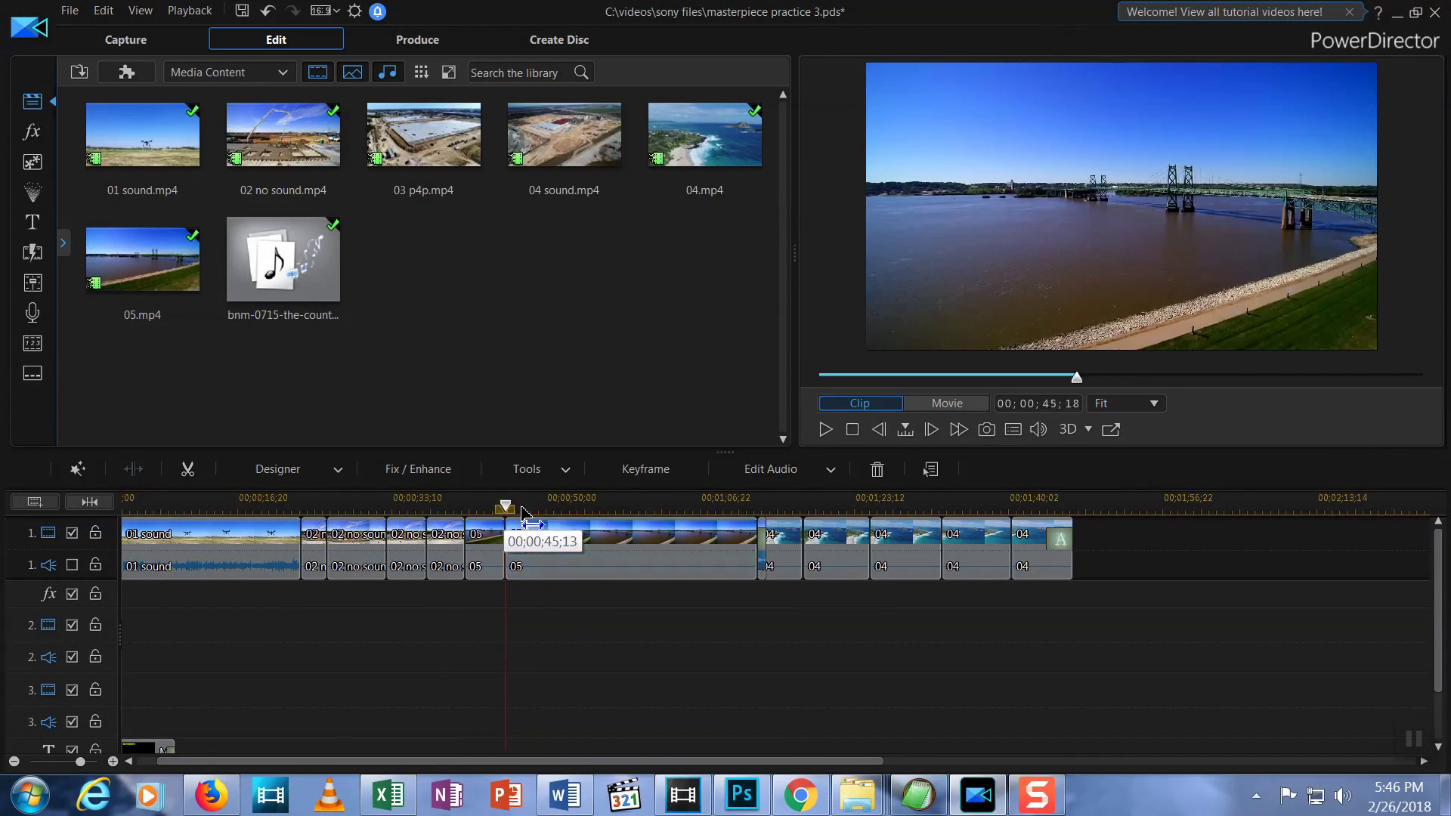
Split the 05 clip twice and delete its final piece
{"action": "left_click", "coordinate": [609, 529]}
{"action": "left_click", "coordinate": [133, 469]}
{"action": "left_click", "coordinate": [710, 566]}
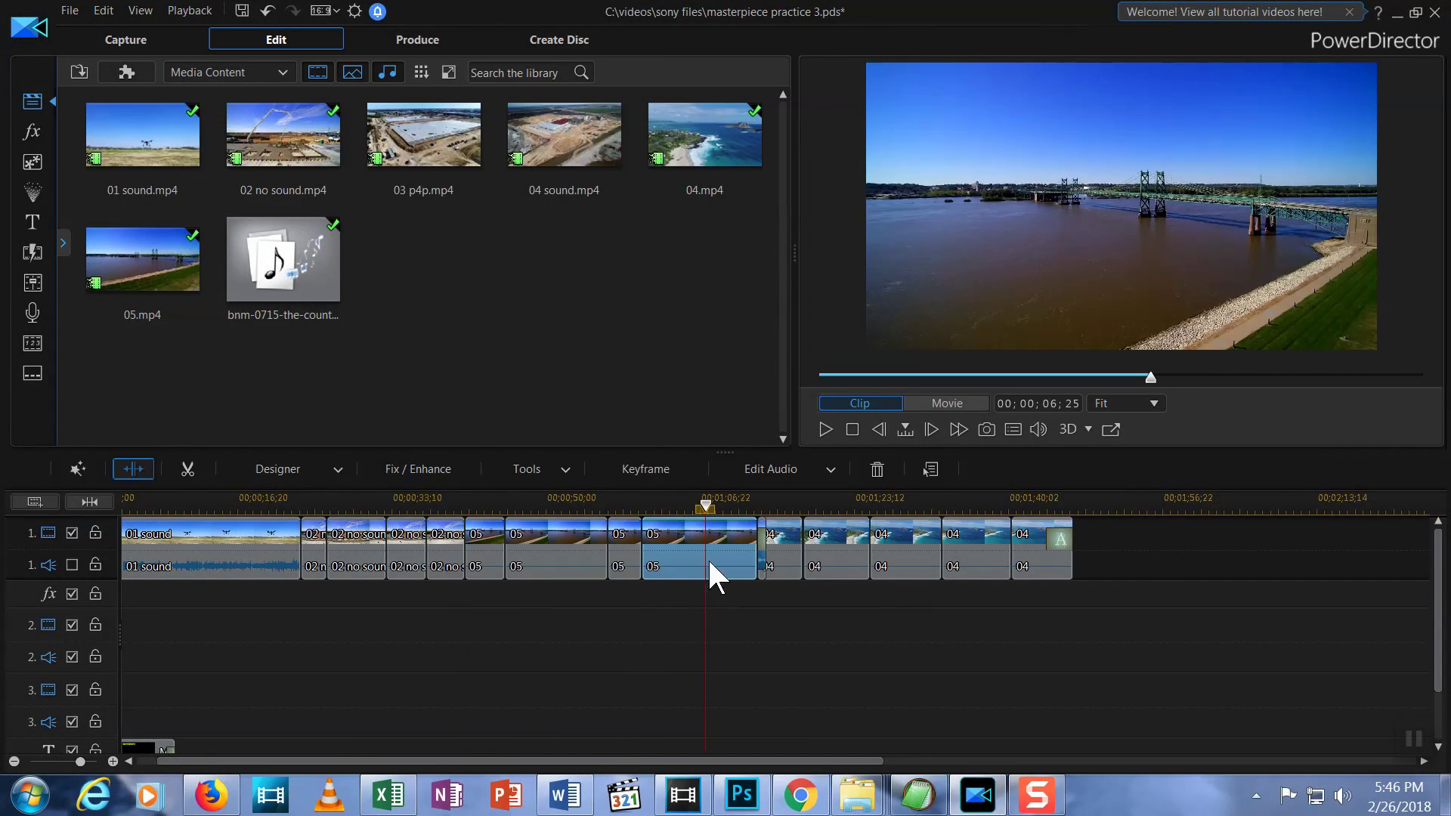
{"action": "key", "text": "Delete"}
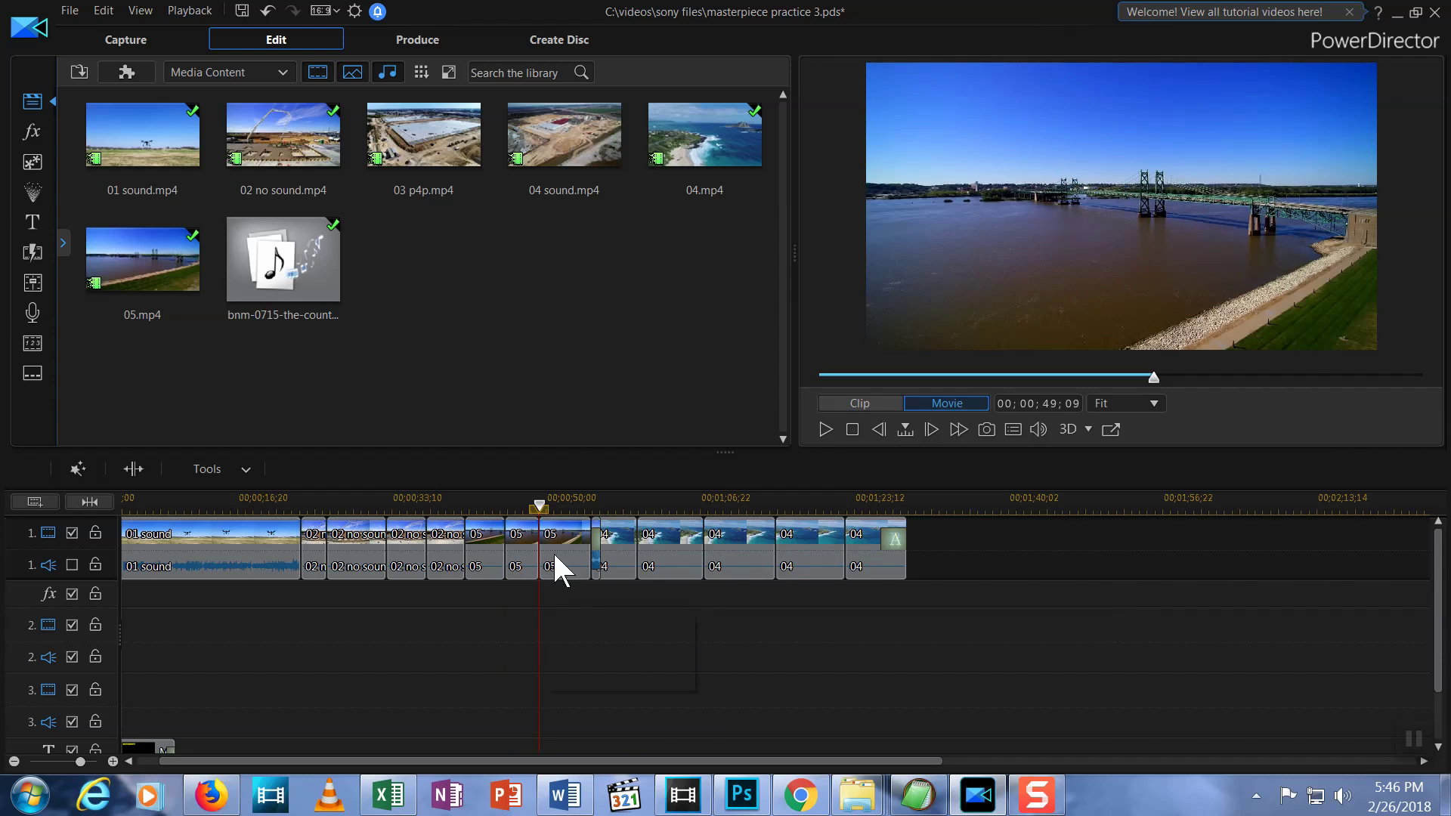
Remove two 04 clips from the timeline, closing the gaps each time
{"action": "left_click", "coordinate": [695, 552]}
{"action": "key", "text": "Delete"}
{"action": "left_click", "coordinate": [703, 600]}
{"action": "left_click", "coordinate": [786, 552]}
{"action": "key", "text": "Delete"}
{"action": "left_click", "coordinate": [787, 599]}
Split the 01 sound clip at two points and delete the unwanted pieces, closing the gap
{"action": "left_click", "coordinate": [165, 555]}
{"action": "key", "text": "ctrl+t"}
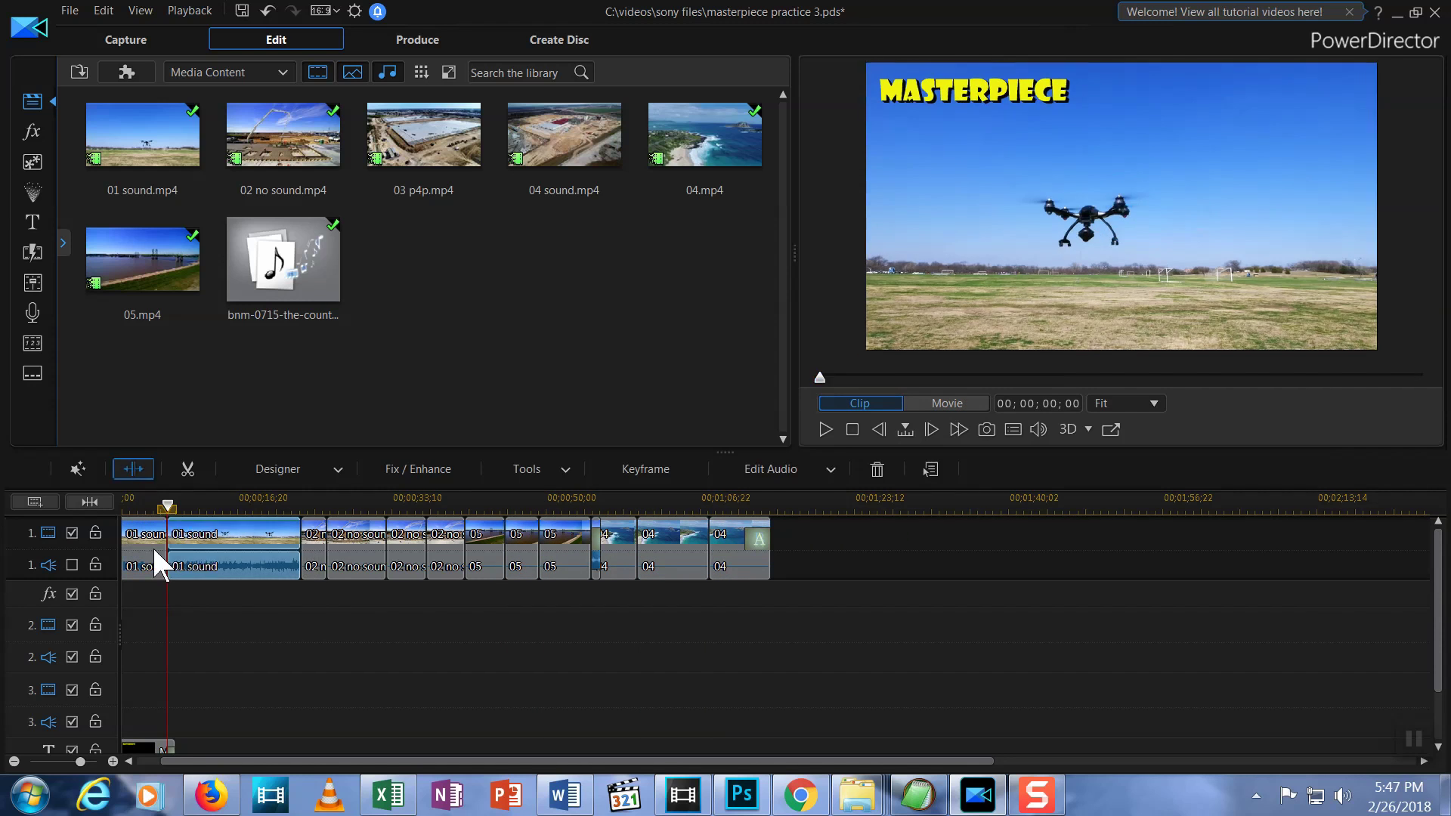
{"action": "left_click", "coordinate": [133, 469]}
{"action": "key", "text": "ctrl+t"}
{"action": "left_click", "coordinate": [272, 511]}
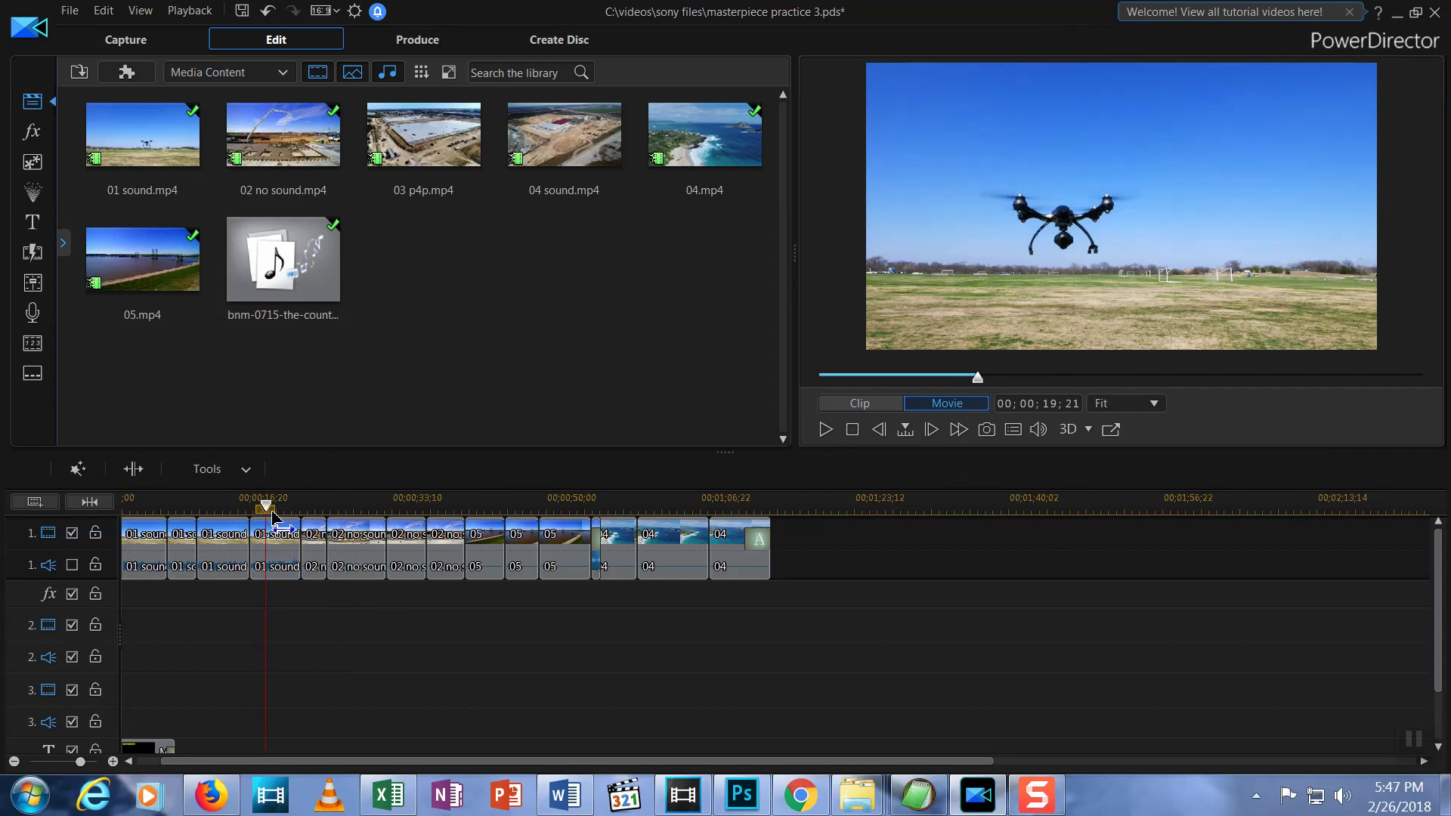
{"action": "left_click", "coordinate": [273, 533]}
{"action": "key", "text": "Delete"}
{"action": "left_click", "coordinate": [219, 540]}
{"action": "key", "text": "Delete"}
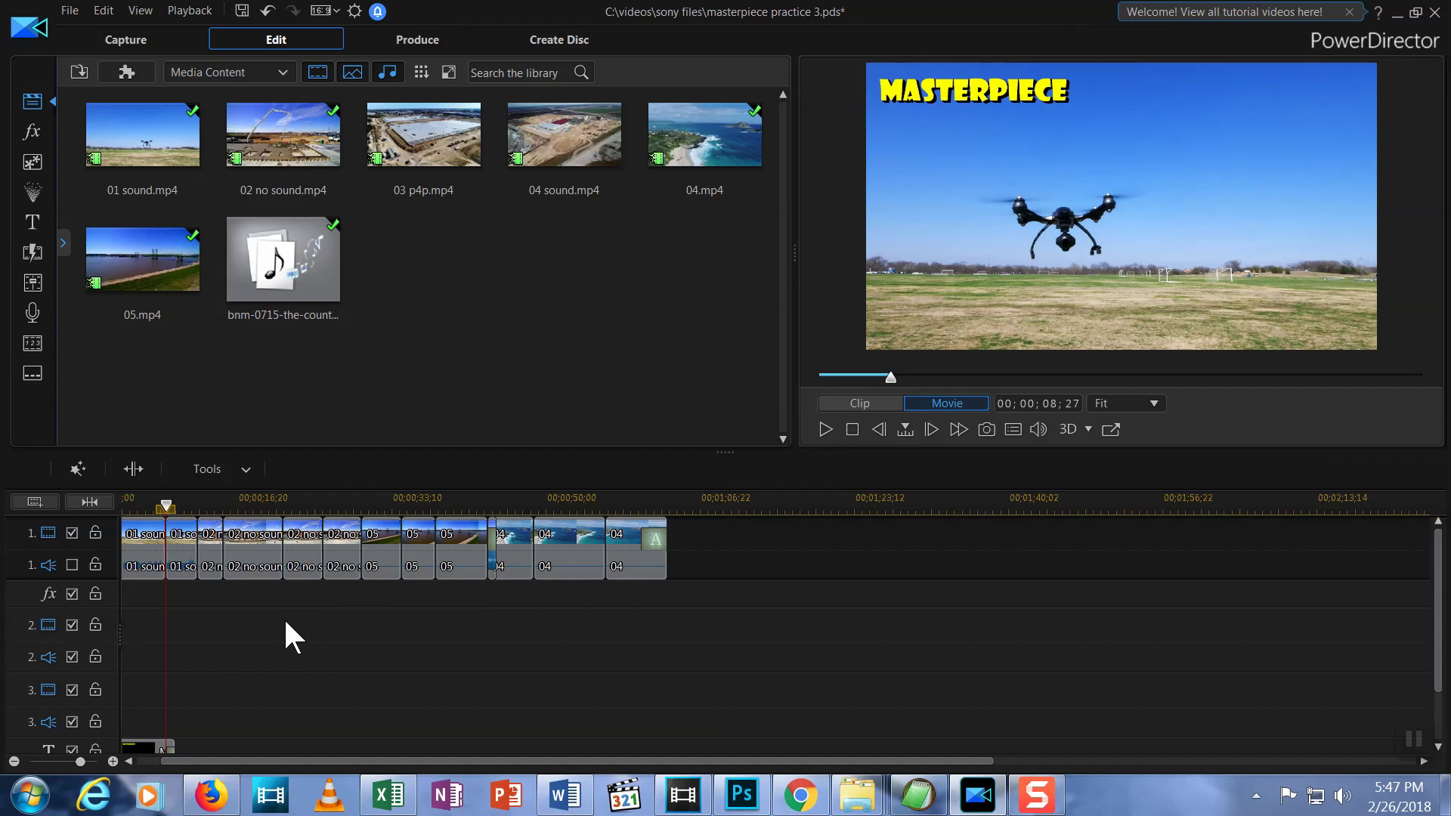
Add the Color Circle transition between the first clips and another transition further along
{"action": "left_click", "coordinate": [32, 252]}
{"action": "left_click_drag", "start_coordinate": [300, 260], "coordinate": [181, 537]}
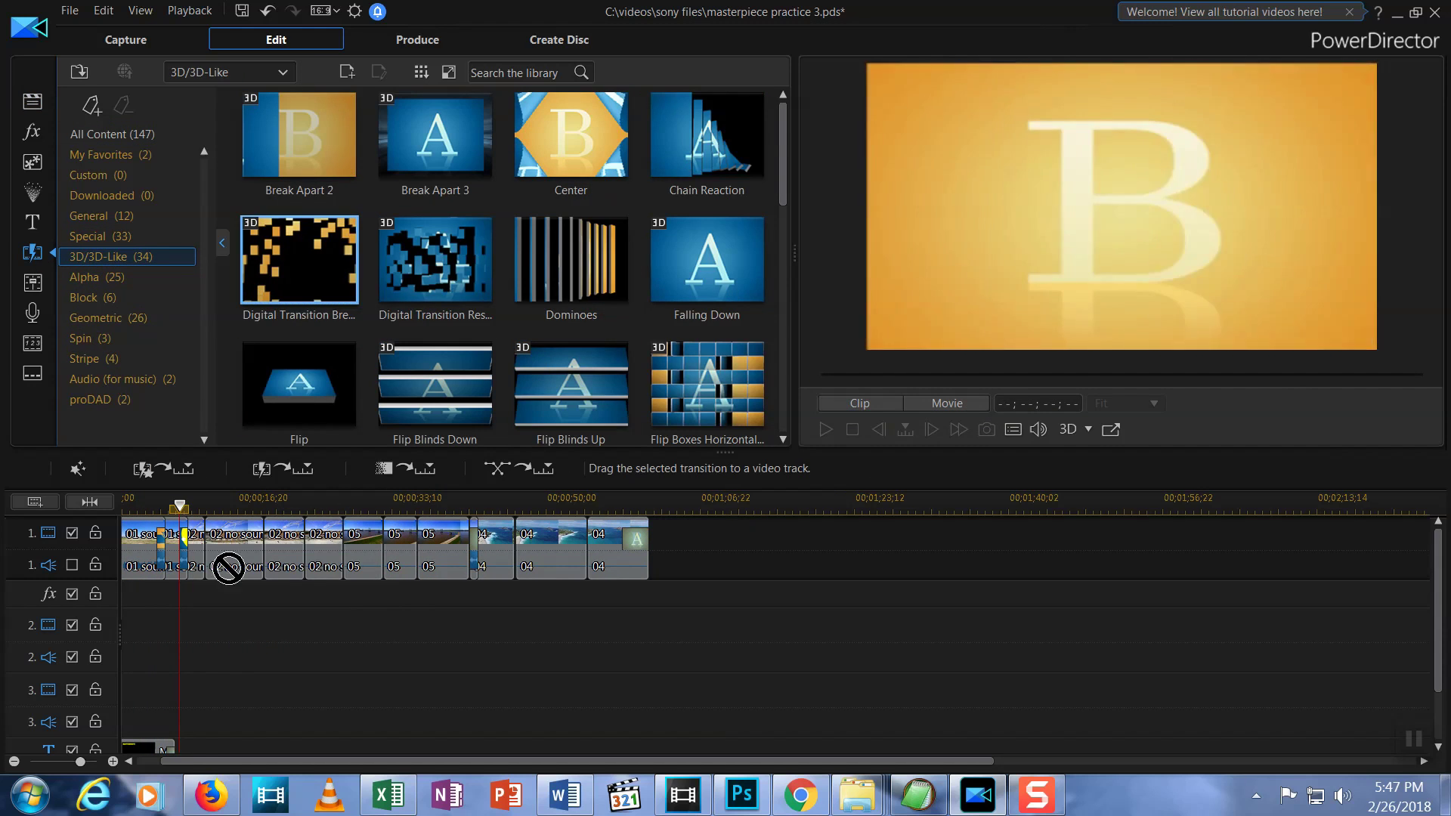
{"action": "left_click_drag", "start_coordinate": [224, 566], "coordinate": [249, 536]}
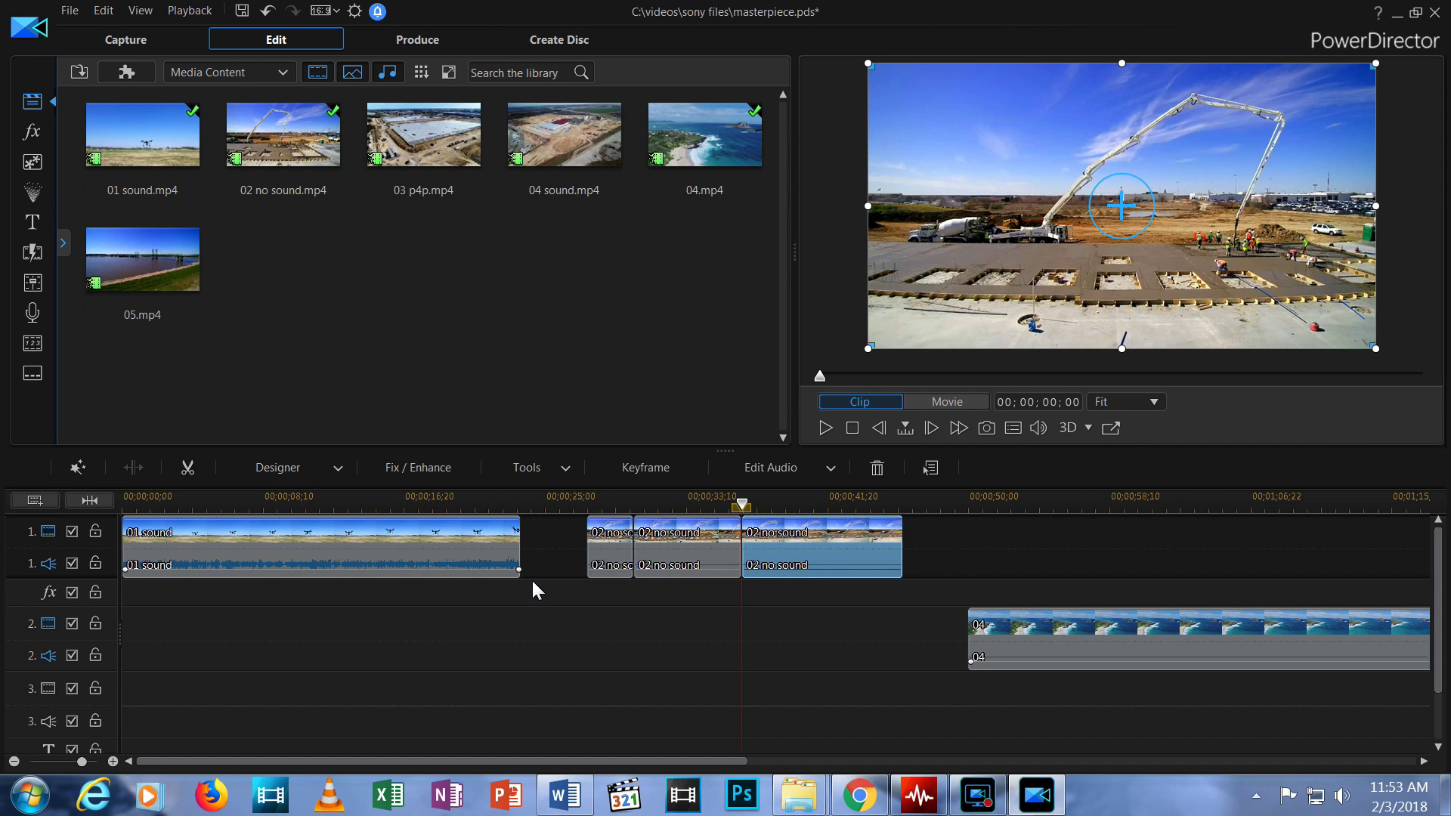
{"action": "left_click", "coordinate": [692, 531]}
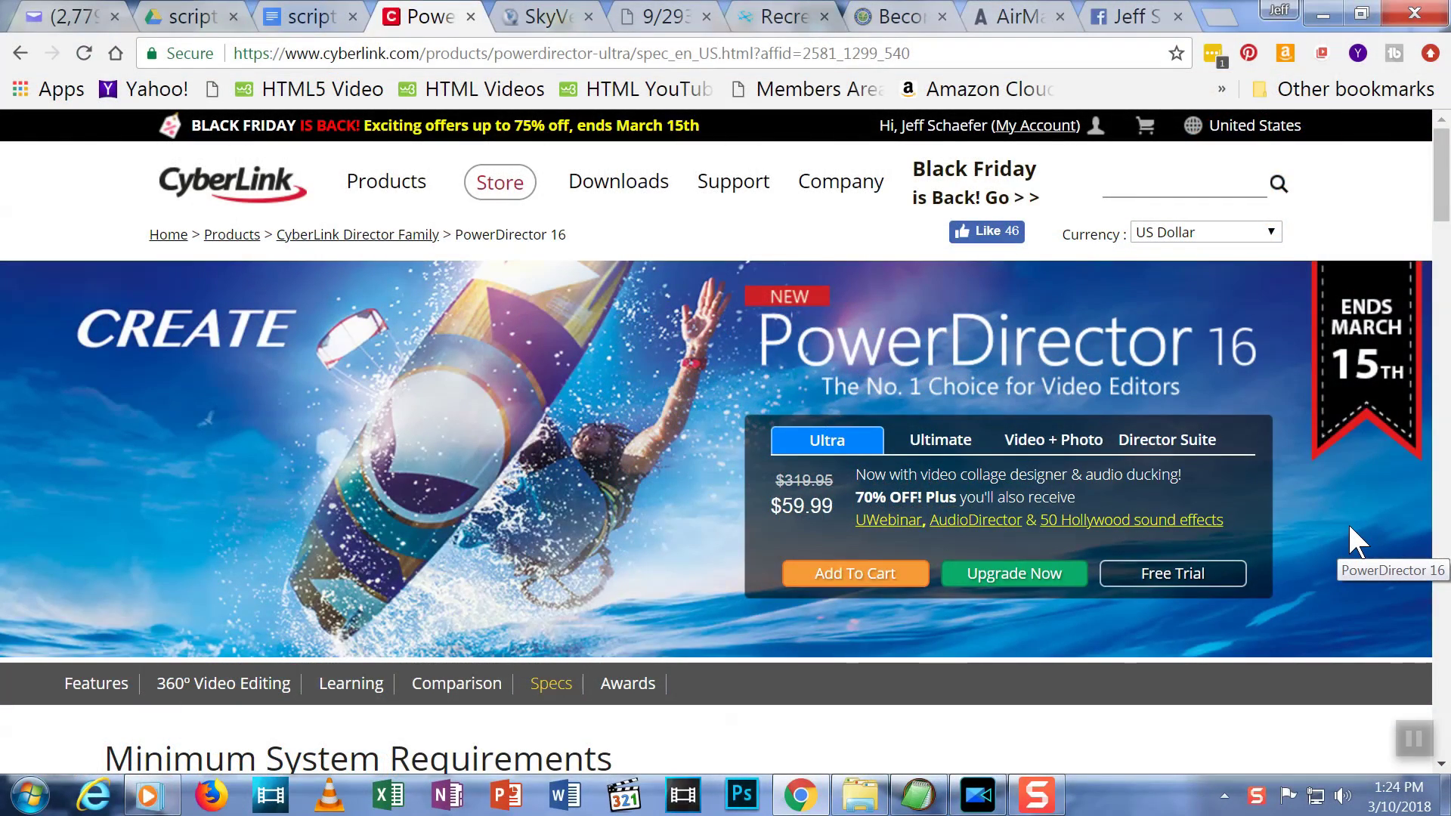
Scroll the specs page, highlighting the Operating System, Processor, Graphics and Memory requirements, down to Format and Device Support
{"action": "scroll", "coordinate": [1442, 182], "scroll_direction": "down", "scroll_amount": 1}
{"action": "left_click_drag", "start_coordinate": [1441, 181], "coordinate": [1442, 245]}
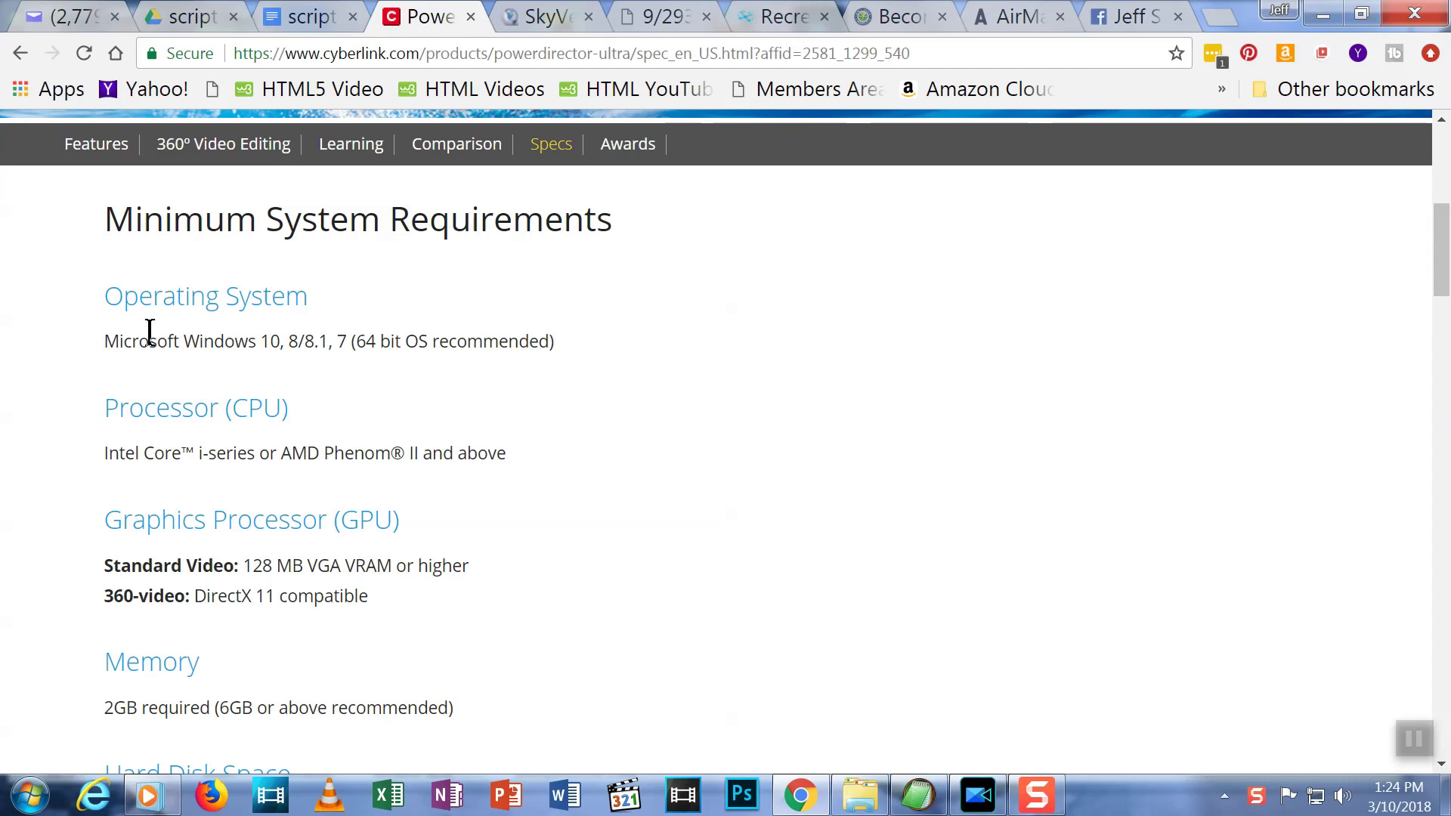
{"action": "left_click_drag", "start_coordinate": [106, 341], "coordinate": [536, 341]}
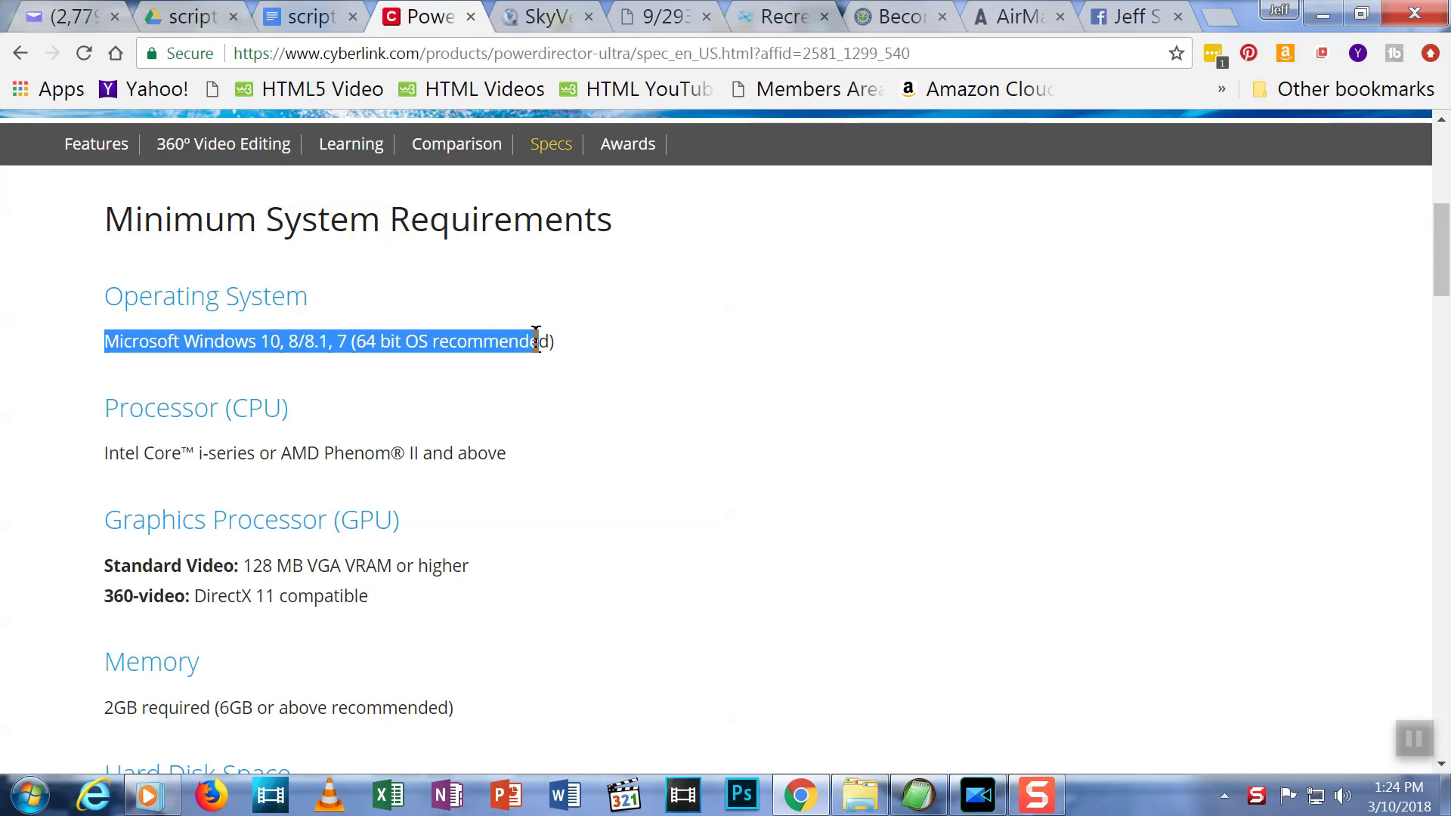
{"action": "left_click", "coordinate": [106, 451]}
{"action": "left_click_drag", "start_coordinate": [462, 438], "coordinate": [505, 452]}
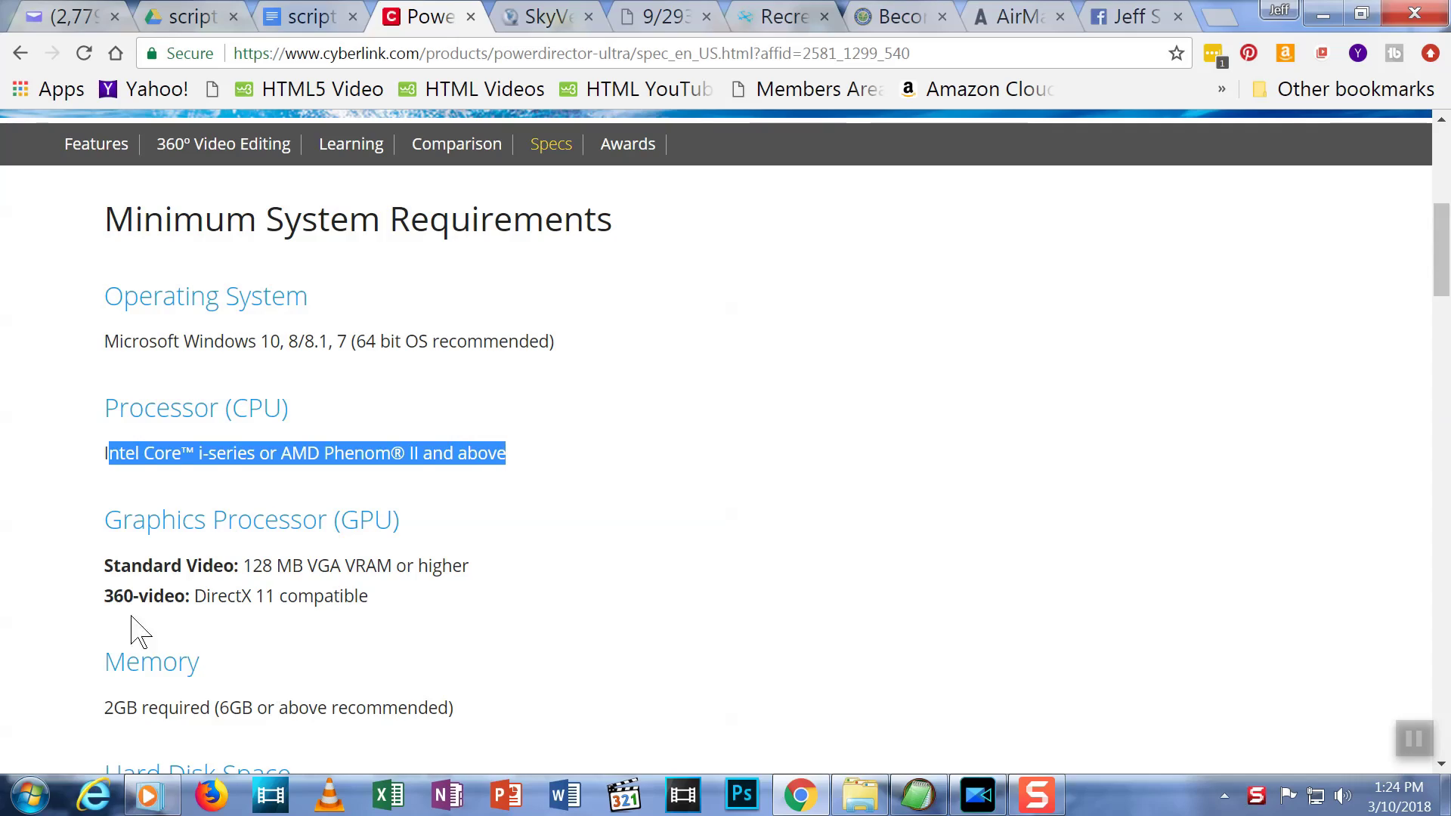
{"action": "left_click_drag", "start_coordinate": [108, 565], "coordinate": [491, 573]}
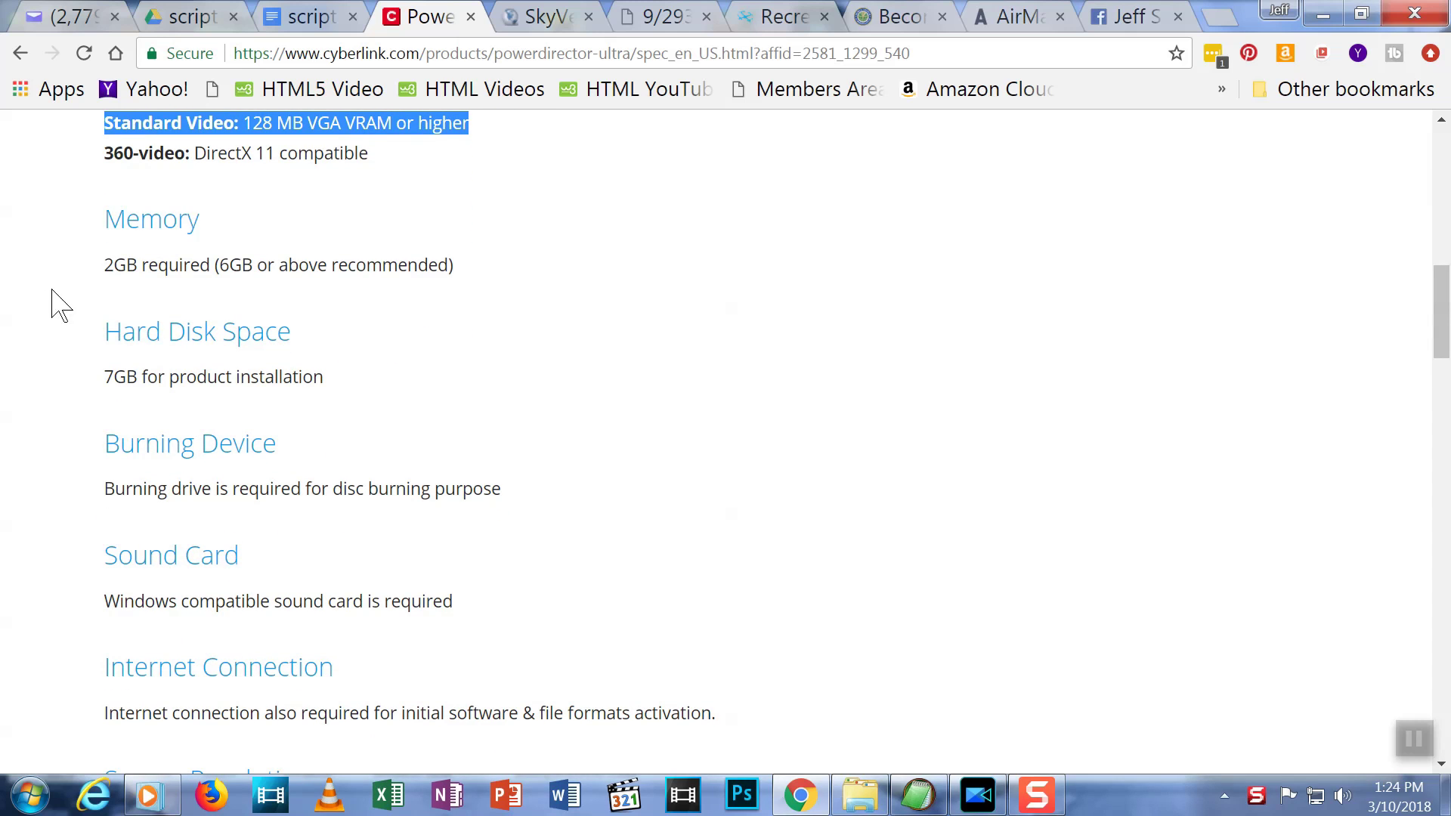
{"action": "left_click_drag", "start_coordinate": [106, 264], "coordinate": [470, 285]}
{"action": "left_click", "coordinate": [656, 393]}
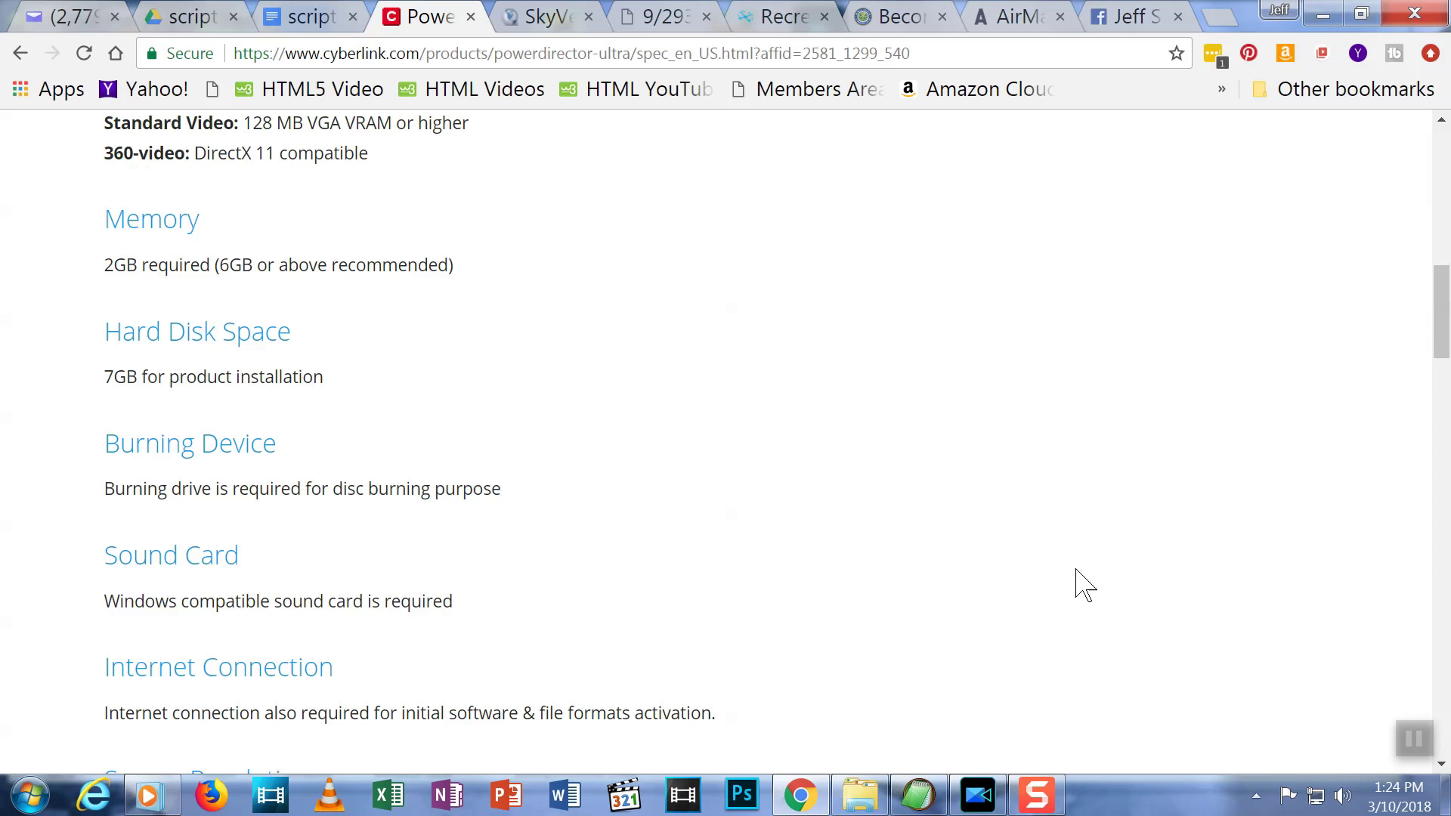
{"action": "left_click_drag", "start_coordinate": [1441, 313], "coordinate": [1430, 470]}
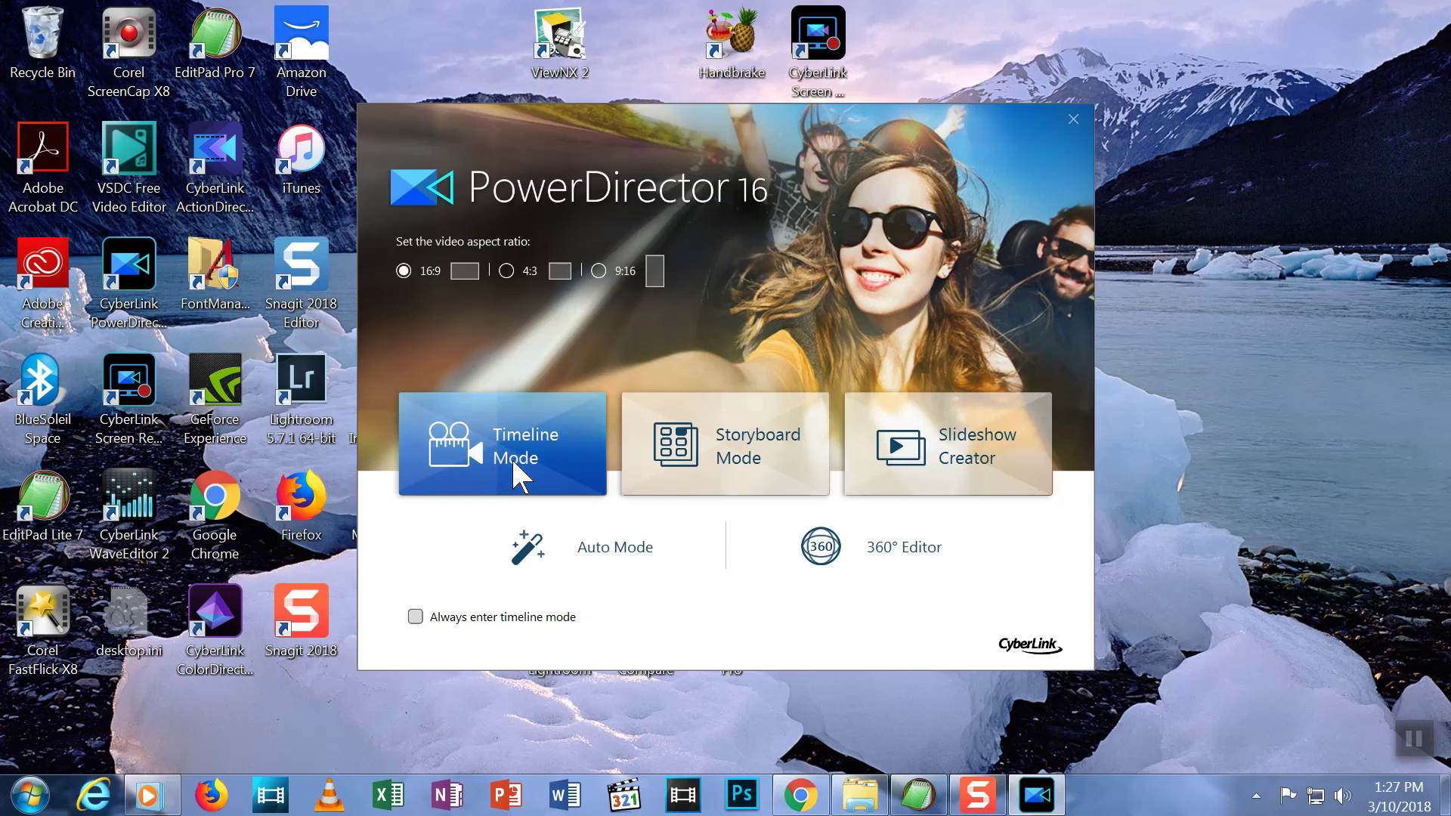
Start a New Untitled Project in Timeline Mode from the PowerDirector 16 launcher
{"action": "left_click", "coordinate": [514, 463]}
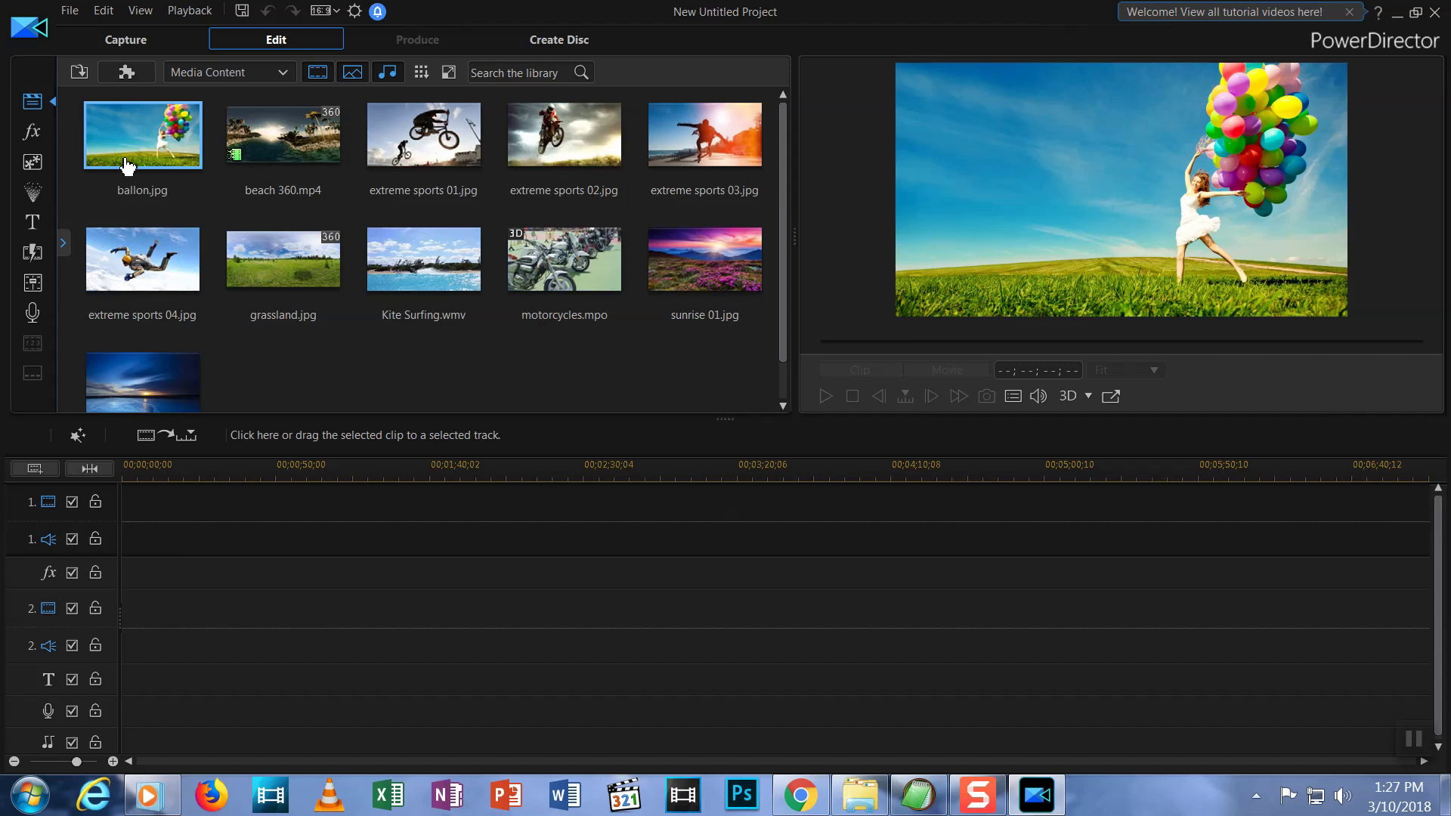
{"action": "left_click", "coordinate": [106, 7]}
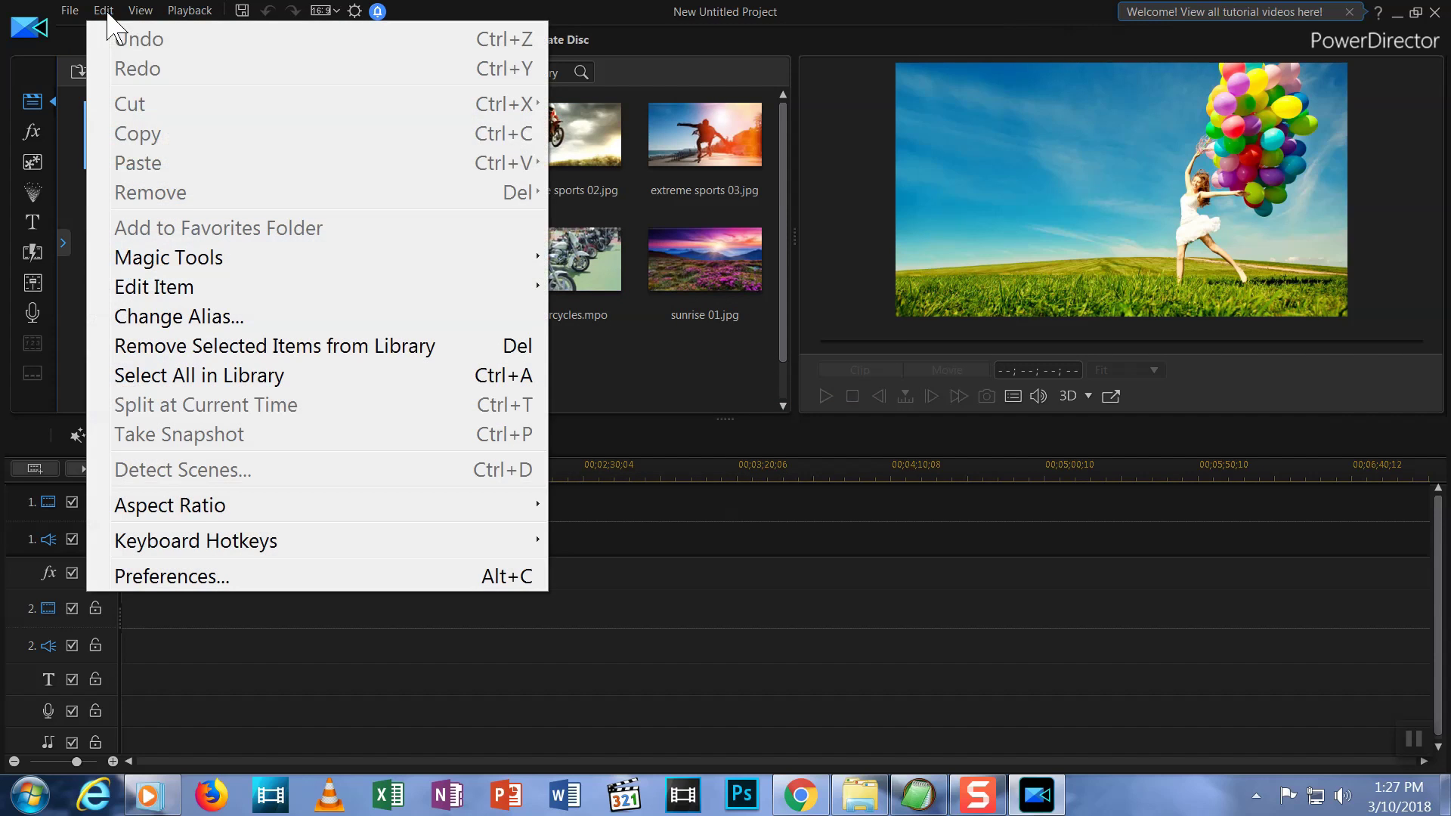
Turn off 'Automatically load sample clips when PowerDirector opens' in the Project preferences and confirm with OK
{"action": "left_click", "coordinate": [219, 578]}
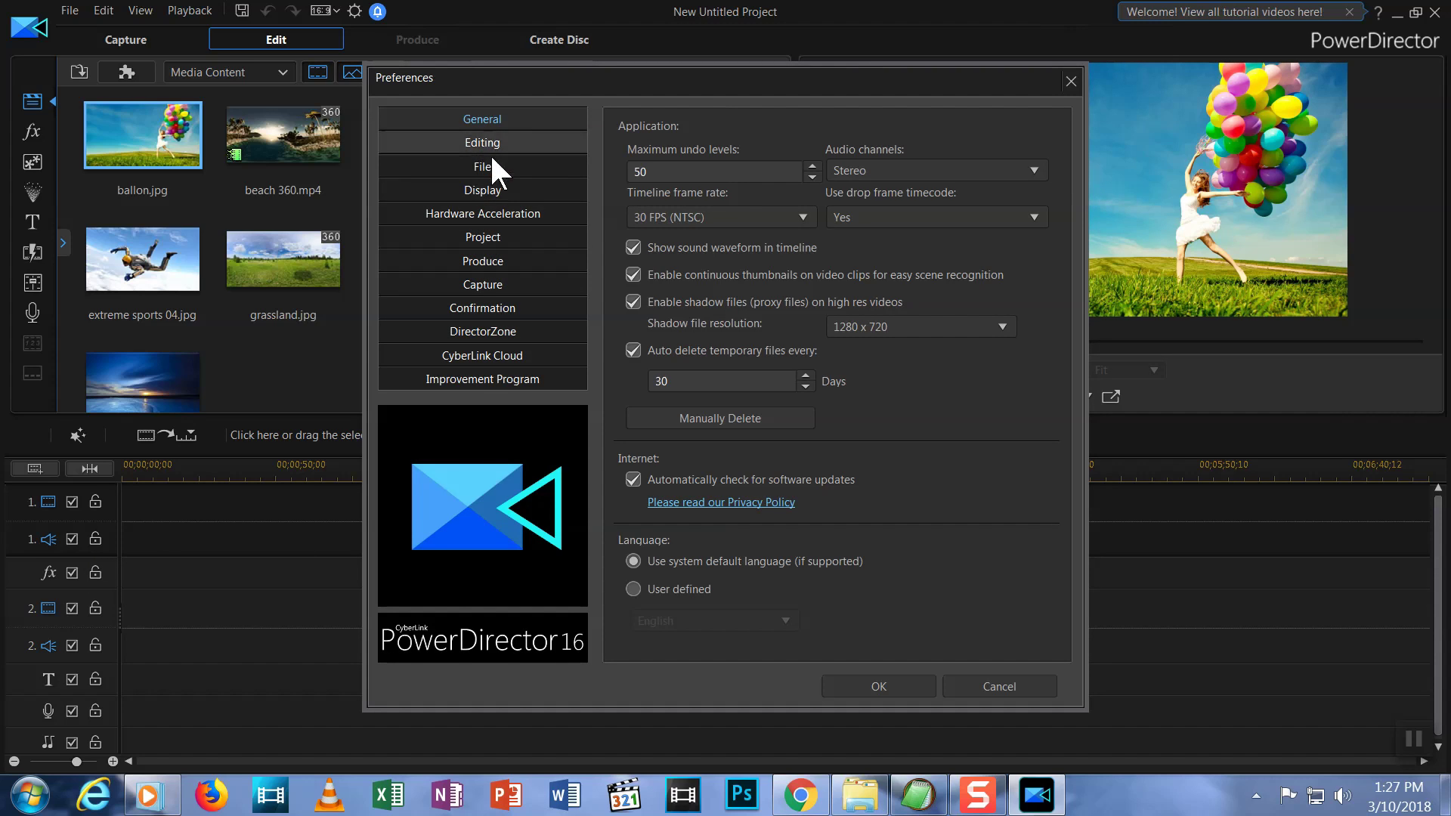
{"action": "left_click", "coordinate": [492, 234]}
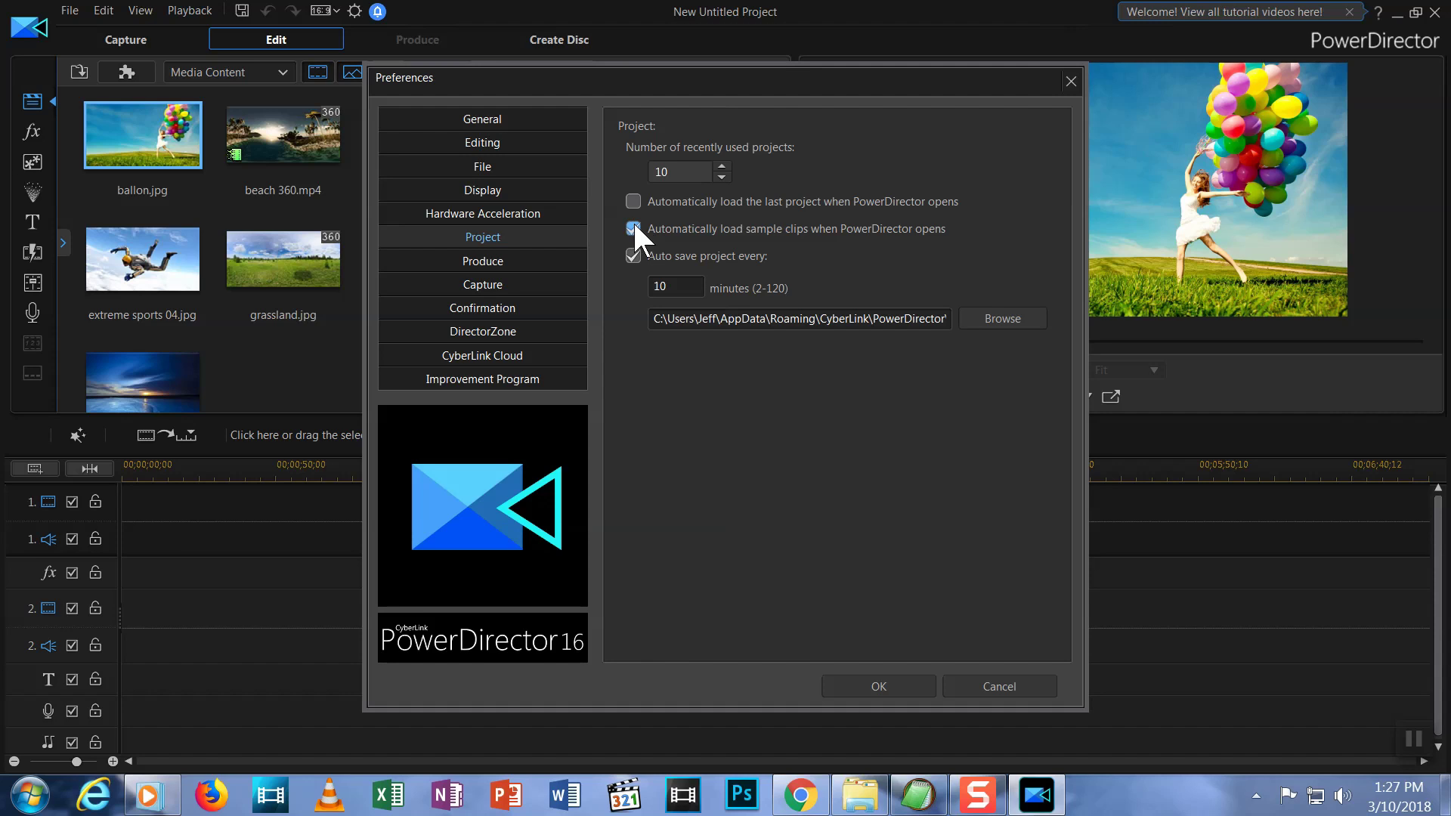
{"action": "left_click", "coordinate": [852, 685]}
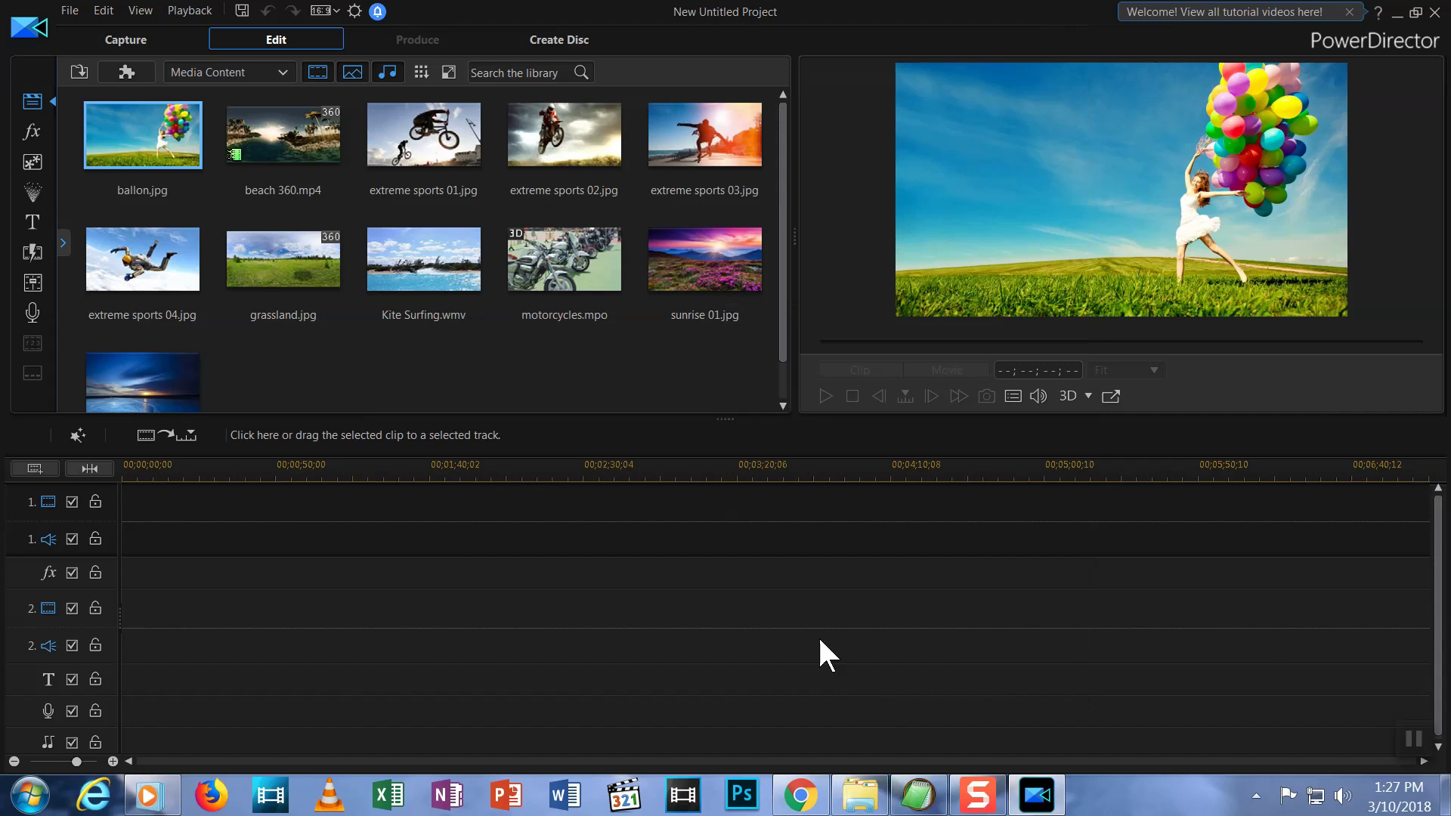
{"action": "left_click", "coordinate": [68, 11]}
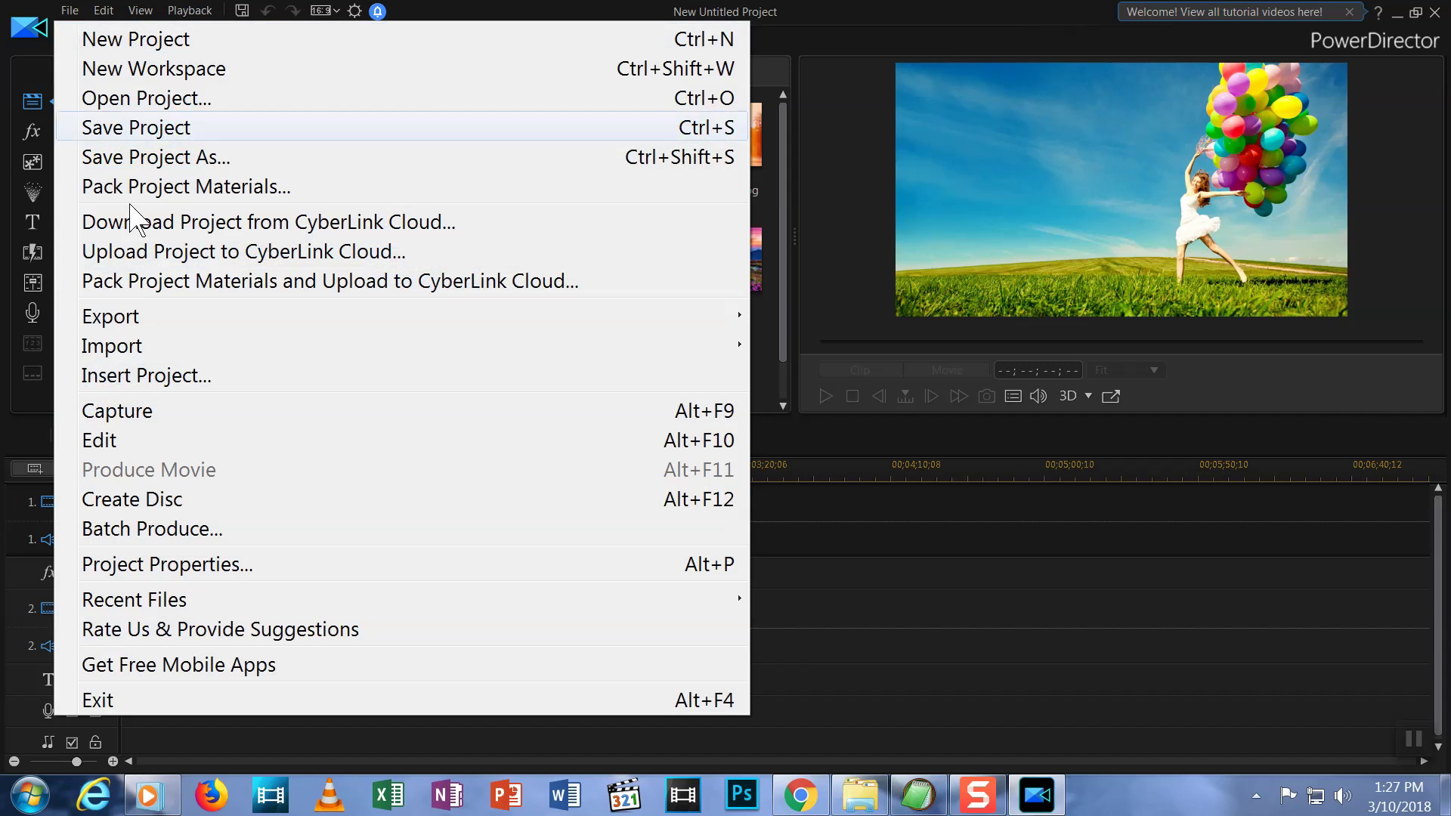
{"action": "left_click", "coordinate": [99, 38]}
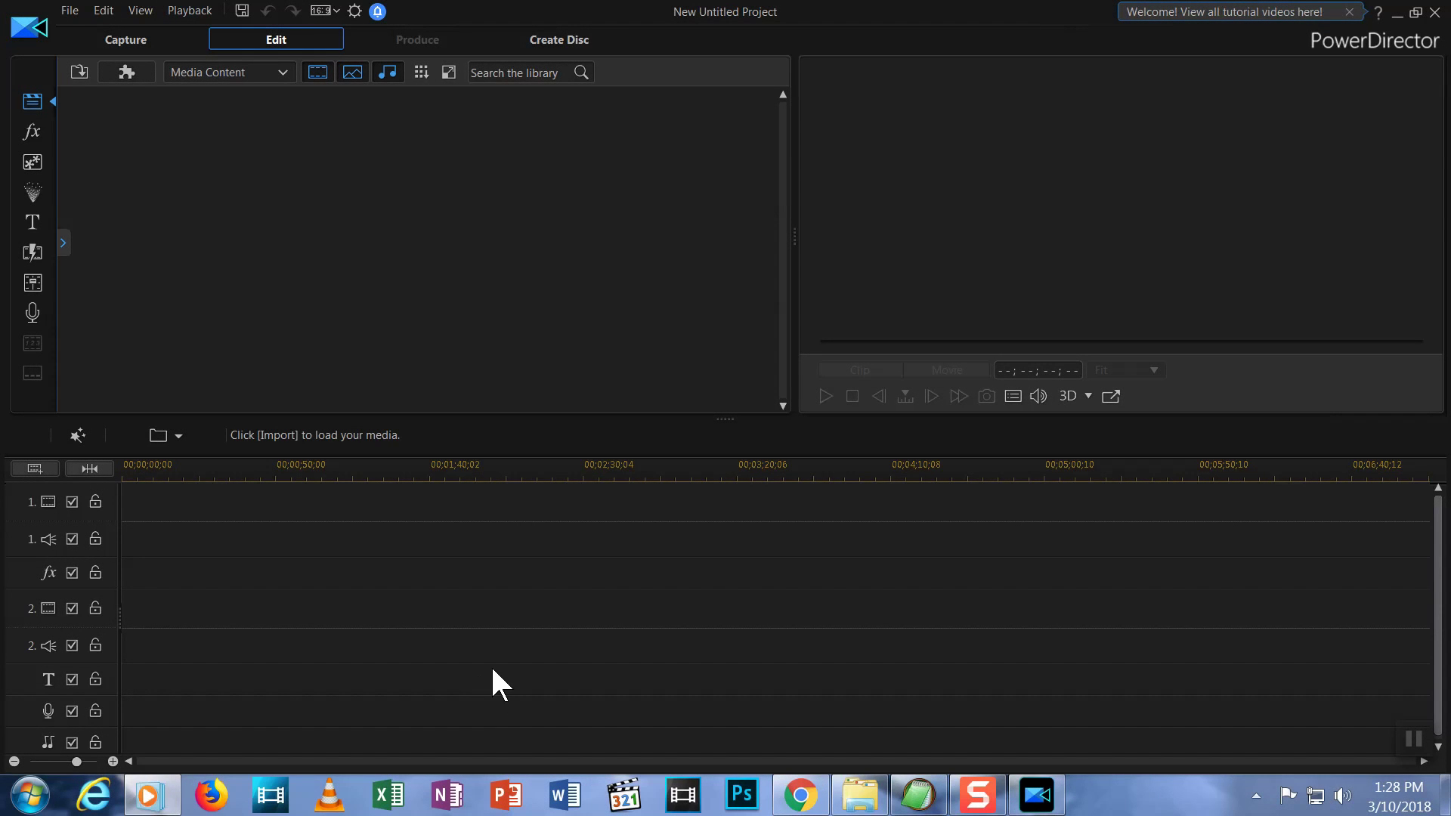
{"action": "left_click", "coordinate": [79, 72]}
Drag DJI_0023.MOV through DJI_0025.MOV from Explorer into the PowerDirector media library instead of using Import
{"action": "left_click", "coordinate": [111, 104]}
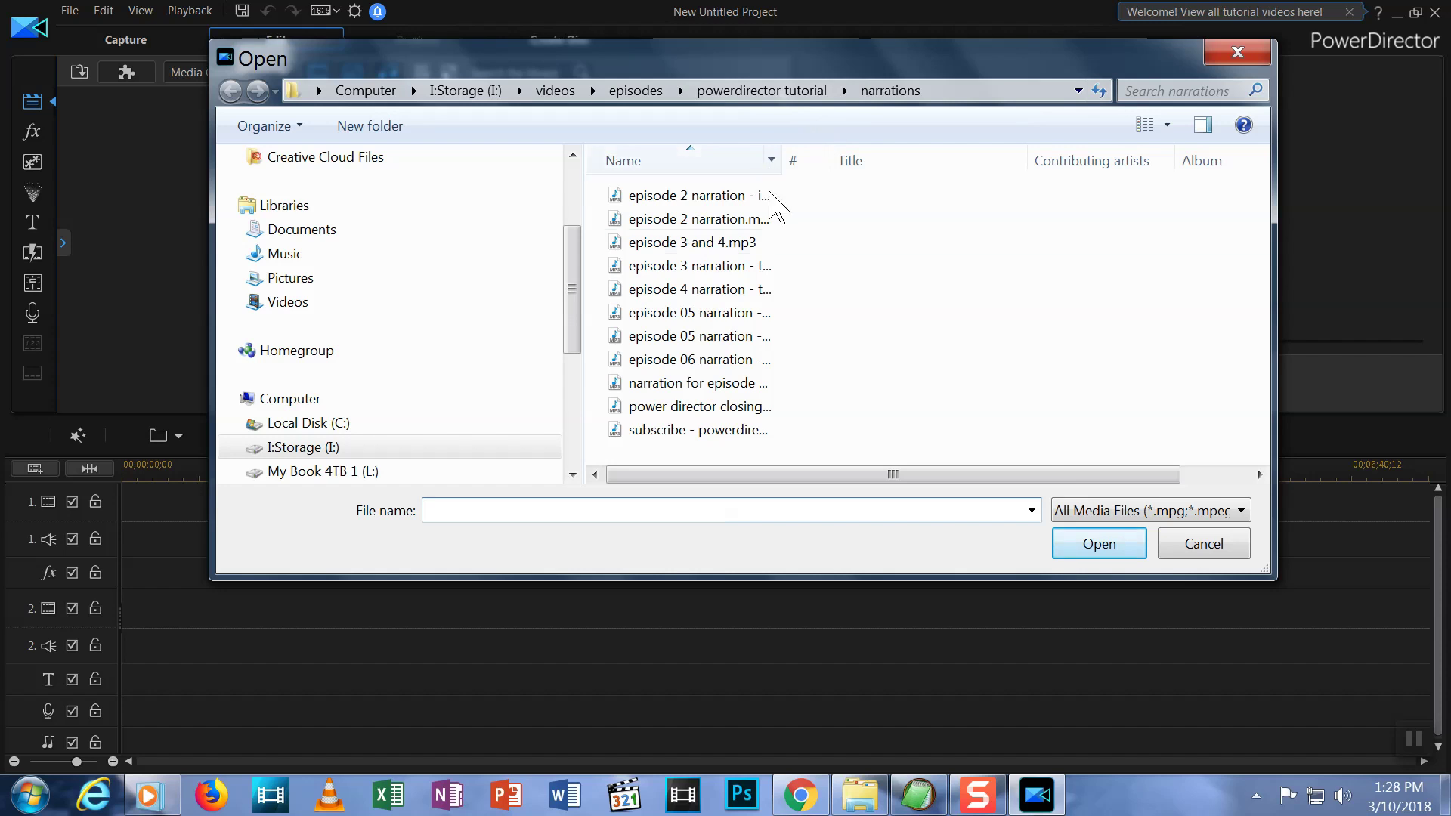
{"action": "left_click", "coordinate": [1178, 554]}
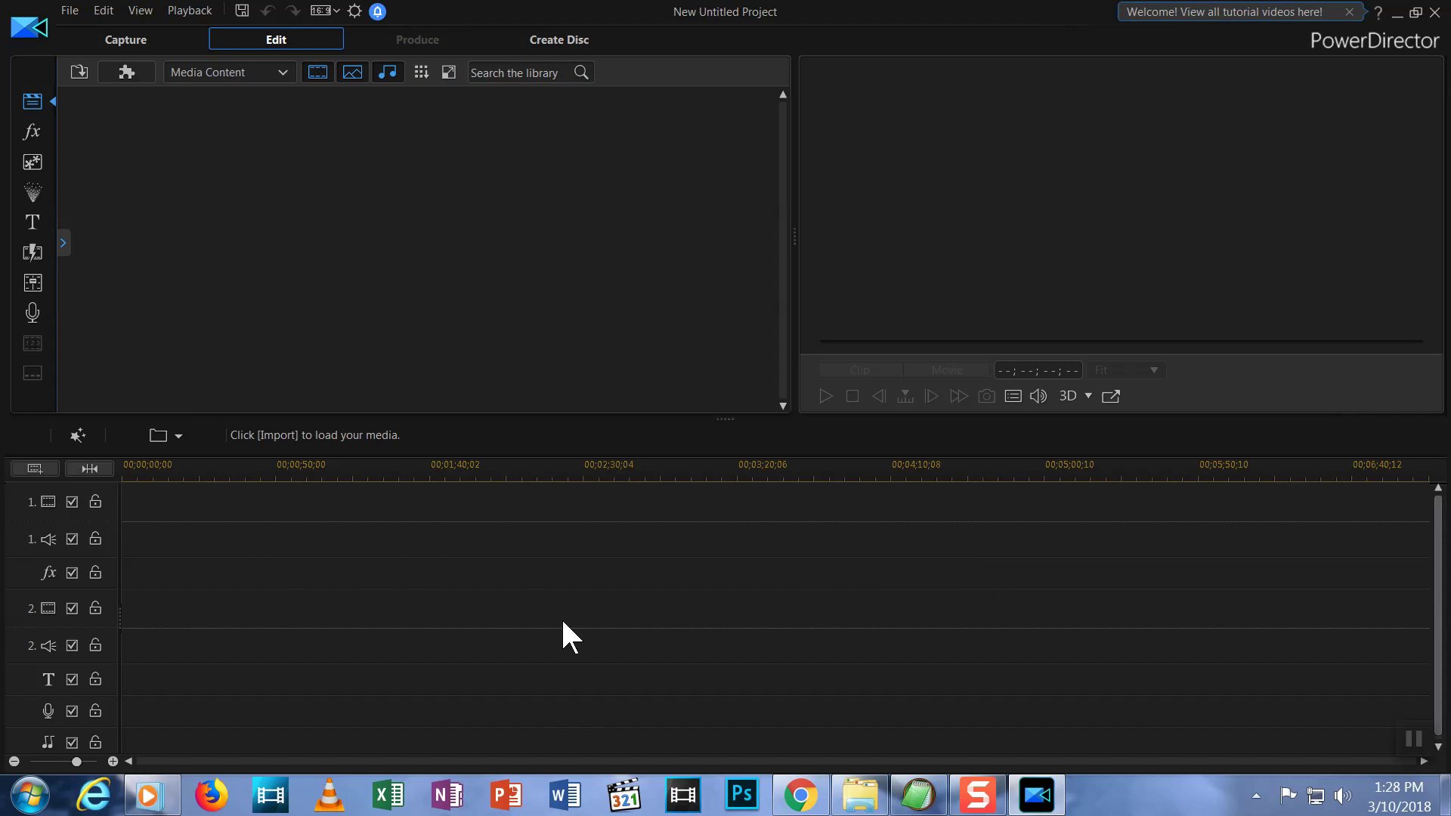
{"action": "mouse_move", "coordinate": [848, 807]}
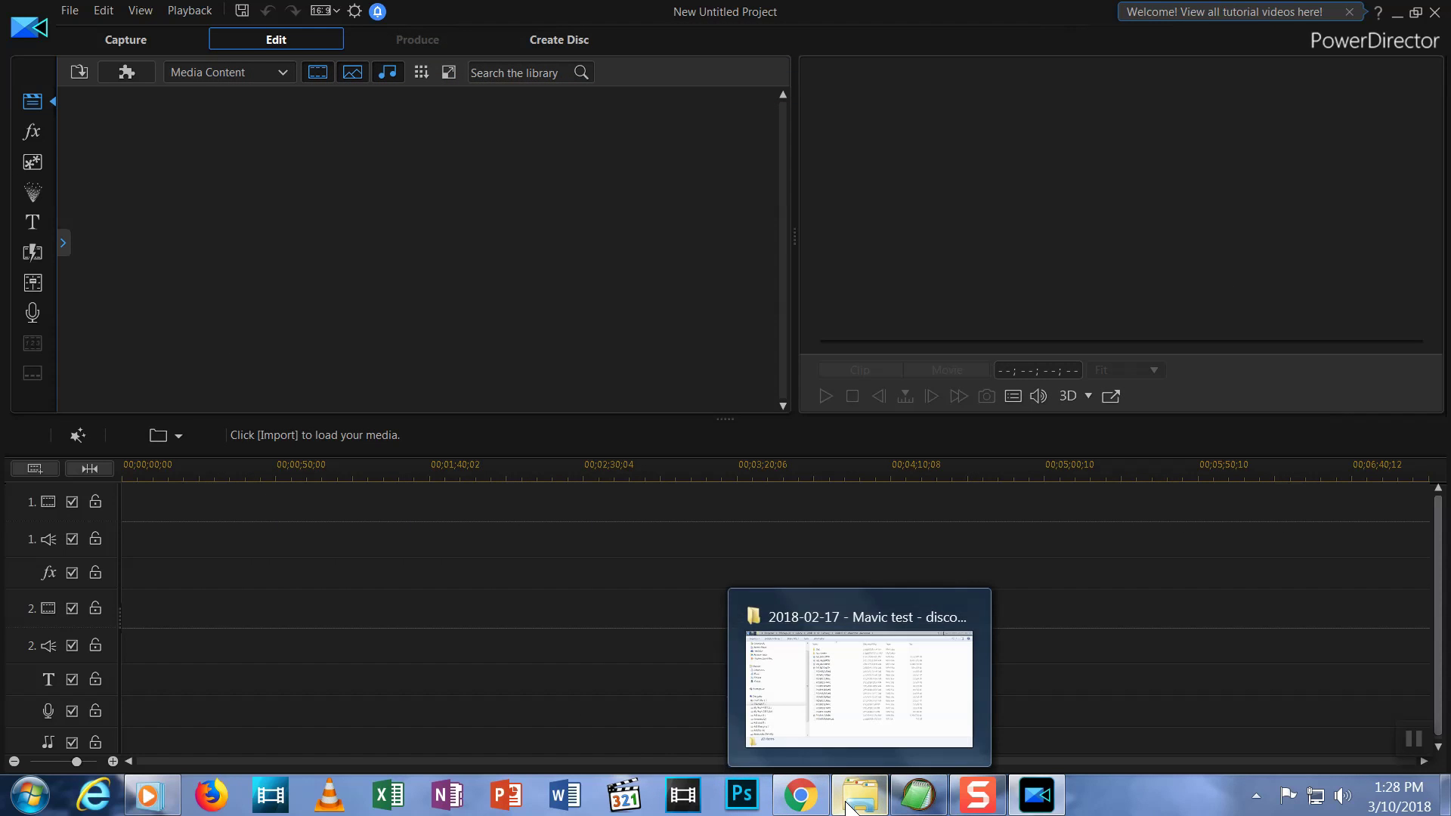
{"action": "left_click", "coordinate": [786, 745]}
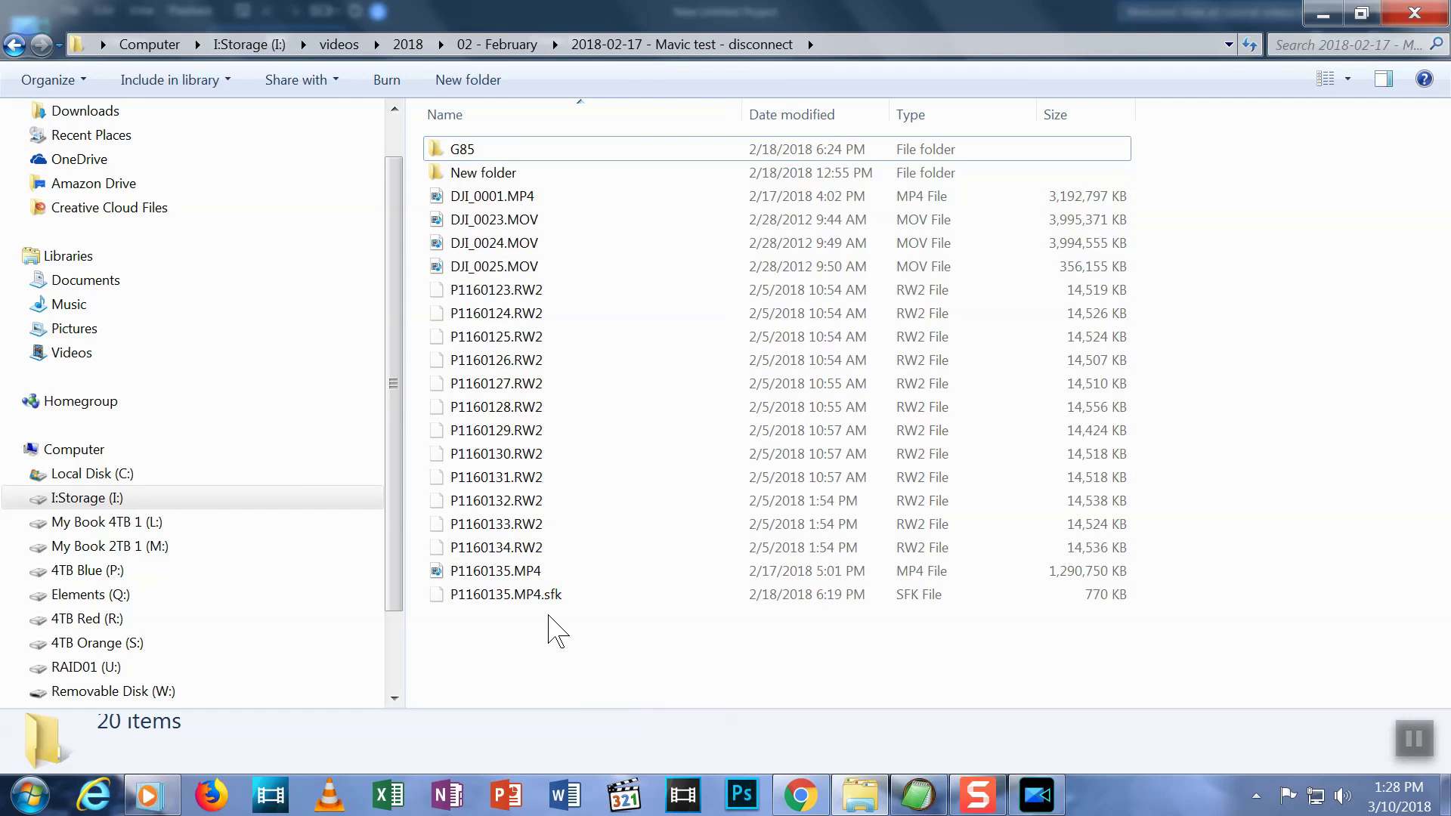
{"action": "left_click", "coordinate": [454, 220]}
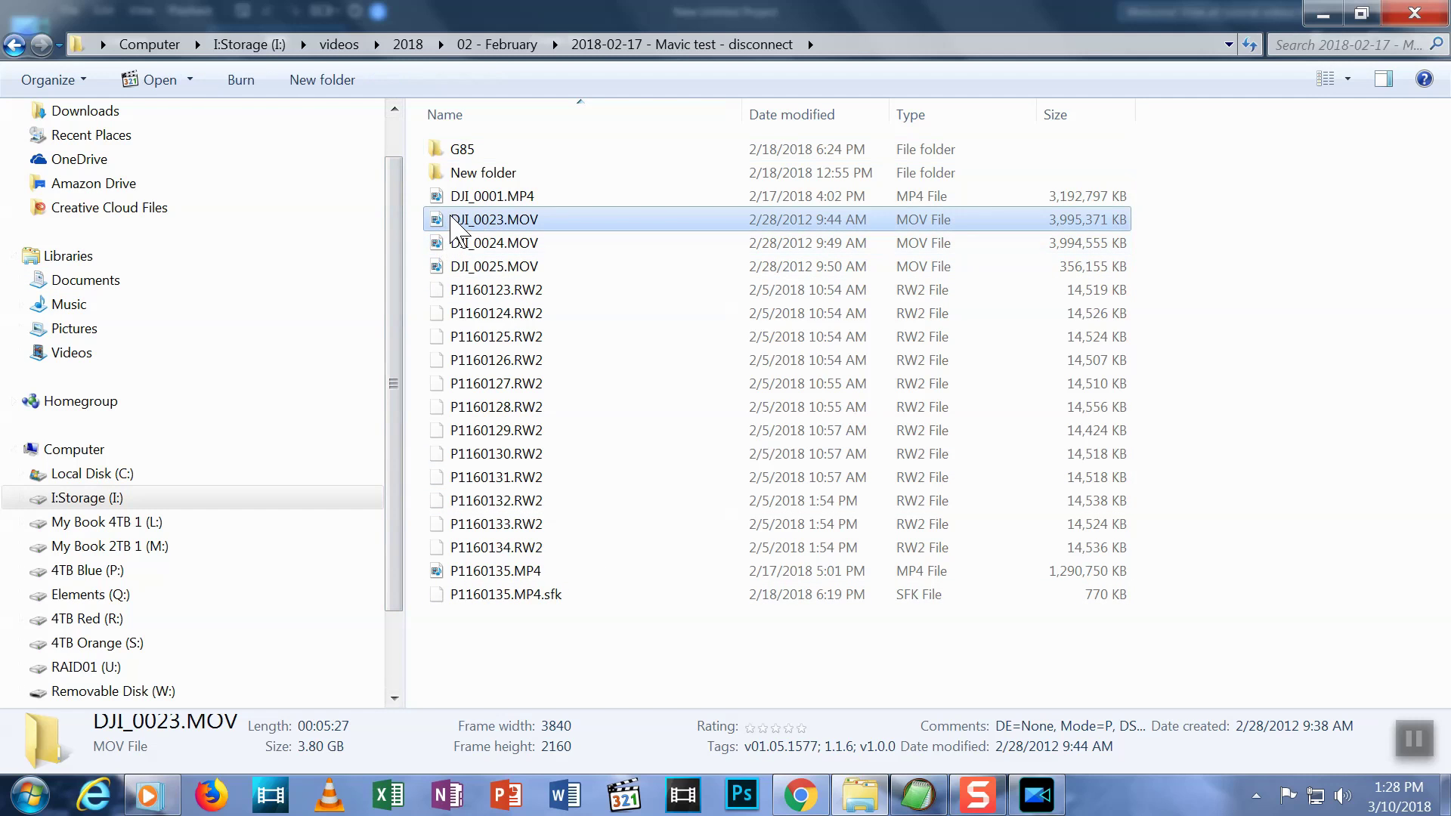
{"action": "left_click", "coordinate": [456, 272], "text": "shift"}
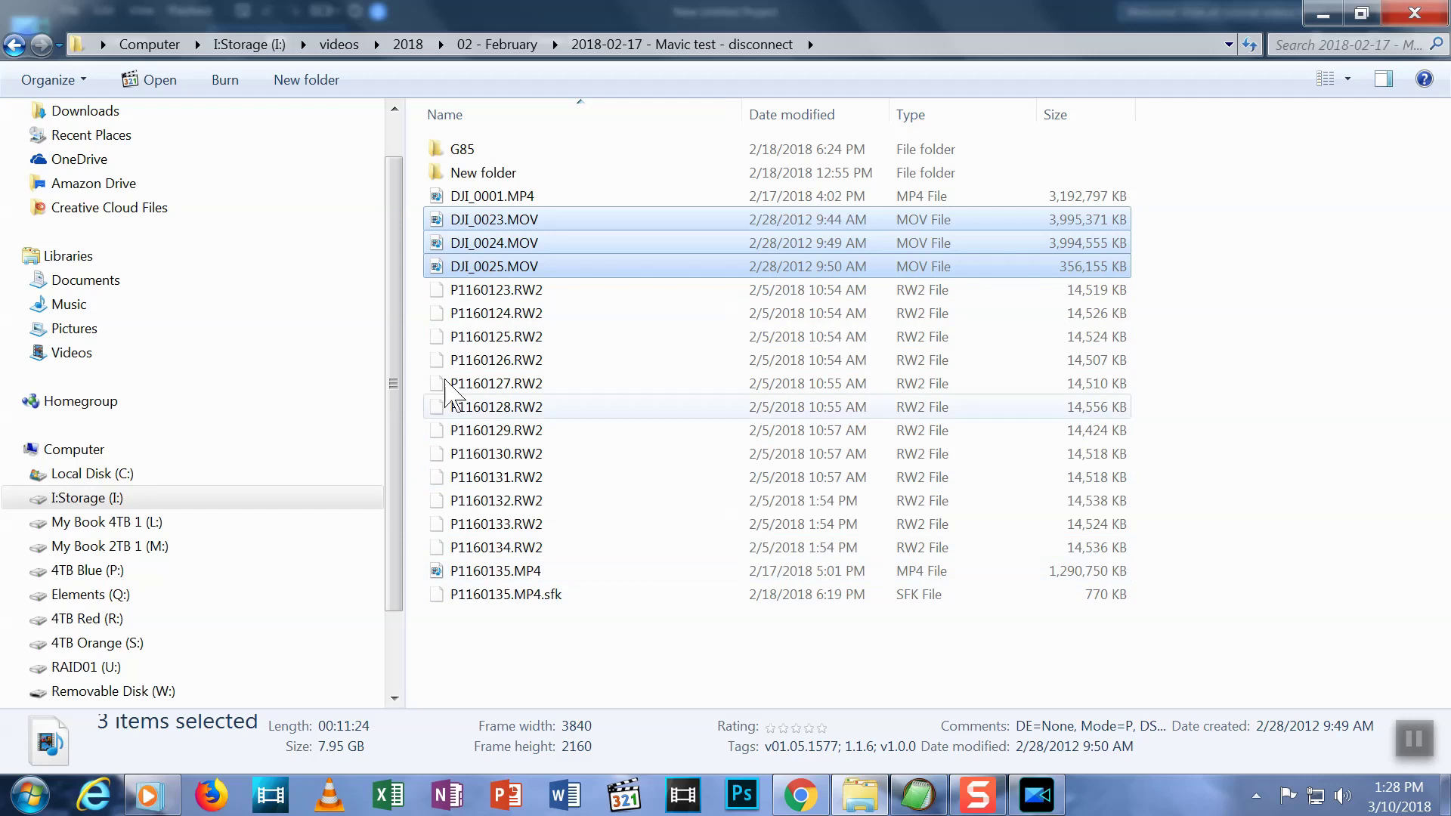
{"action": "left_click_drag", "start_coordinate": [438, 243], "coordinate": [491, 343]}
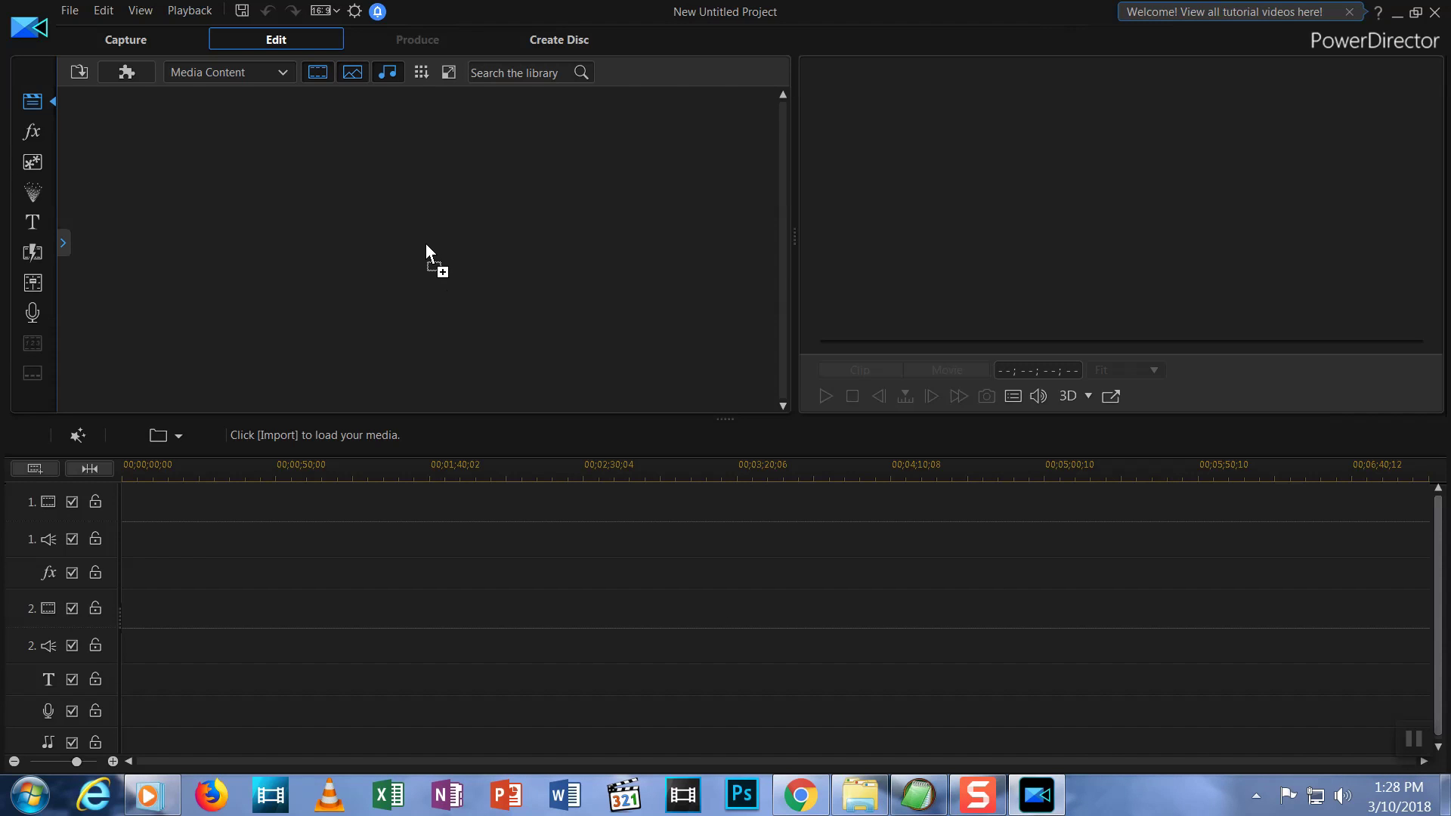
{"action": "left_click_drag", "start_coordinate": [423, 241], "coordinate": [423, 240]}
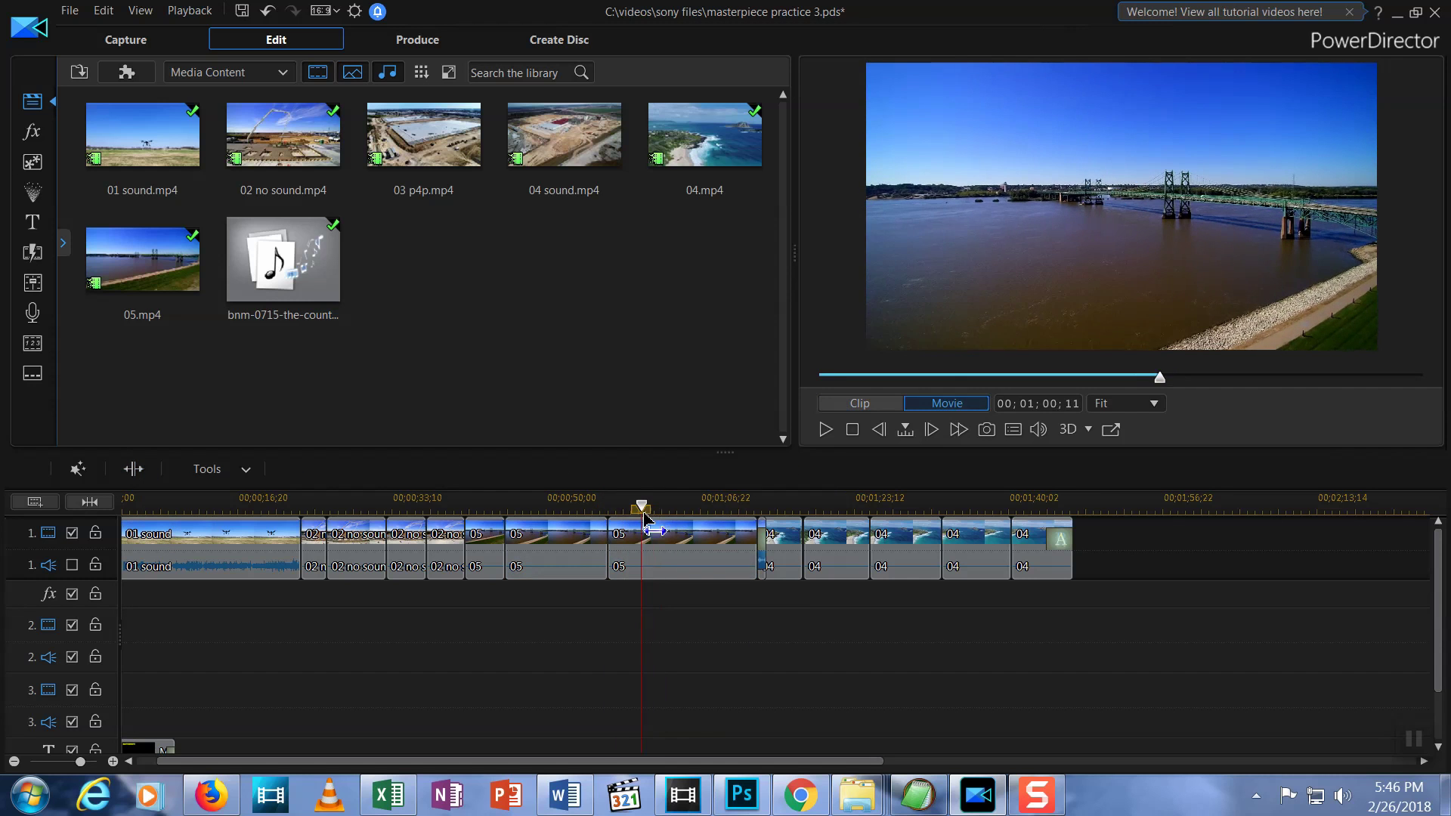
Split the 05 clip and remove the unwanted piece, filling the gap
{"action": "left_click", "coordinate": [705, 543]}
{"action": "left_click", "coordinate": [135, 471]}
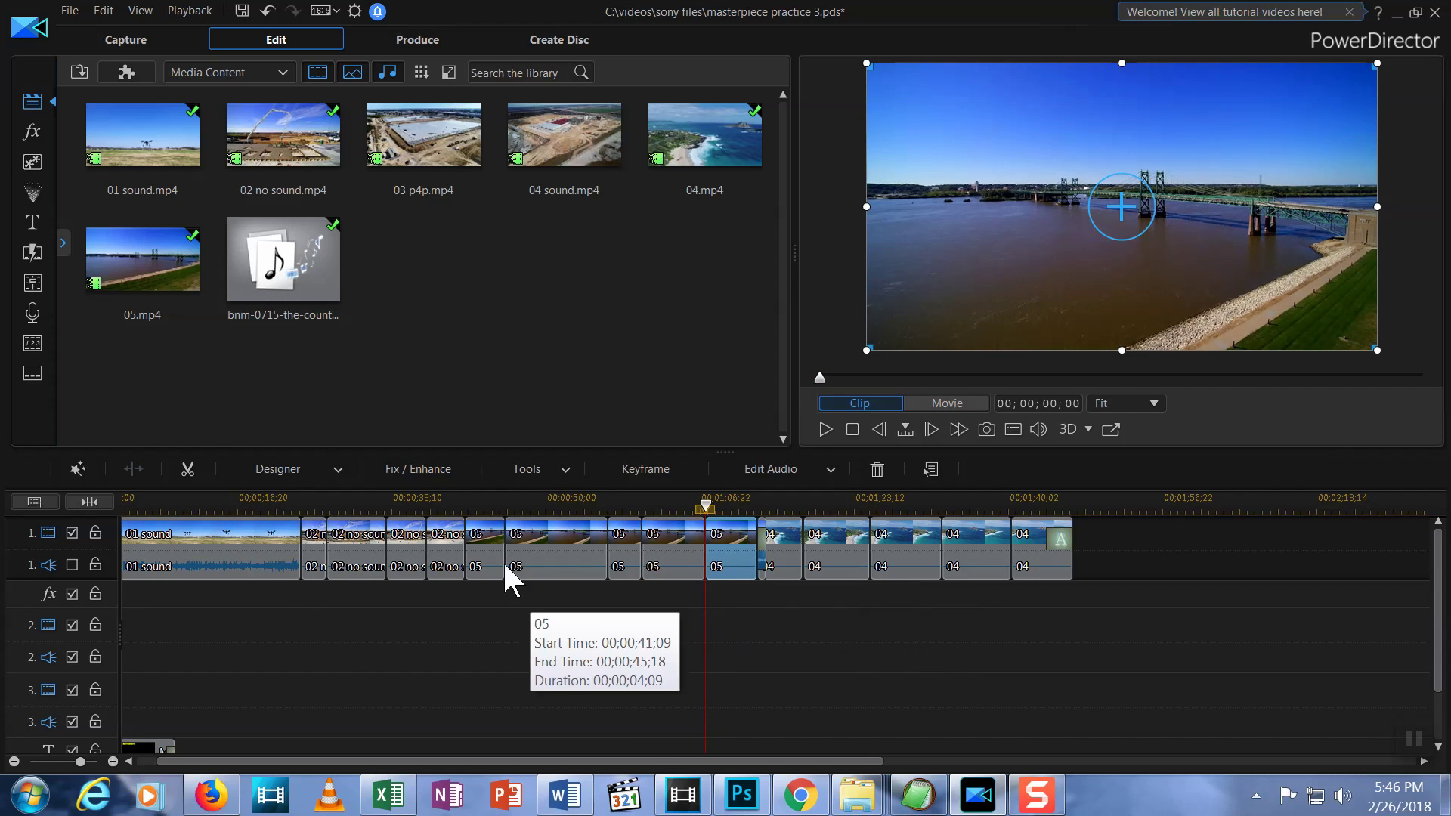
{"action": "key", "text": "Delete"}
{"action": "left_click", "coordinate": [691, 598]}
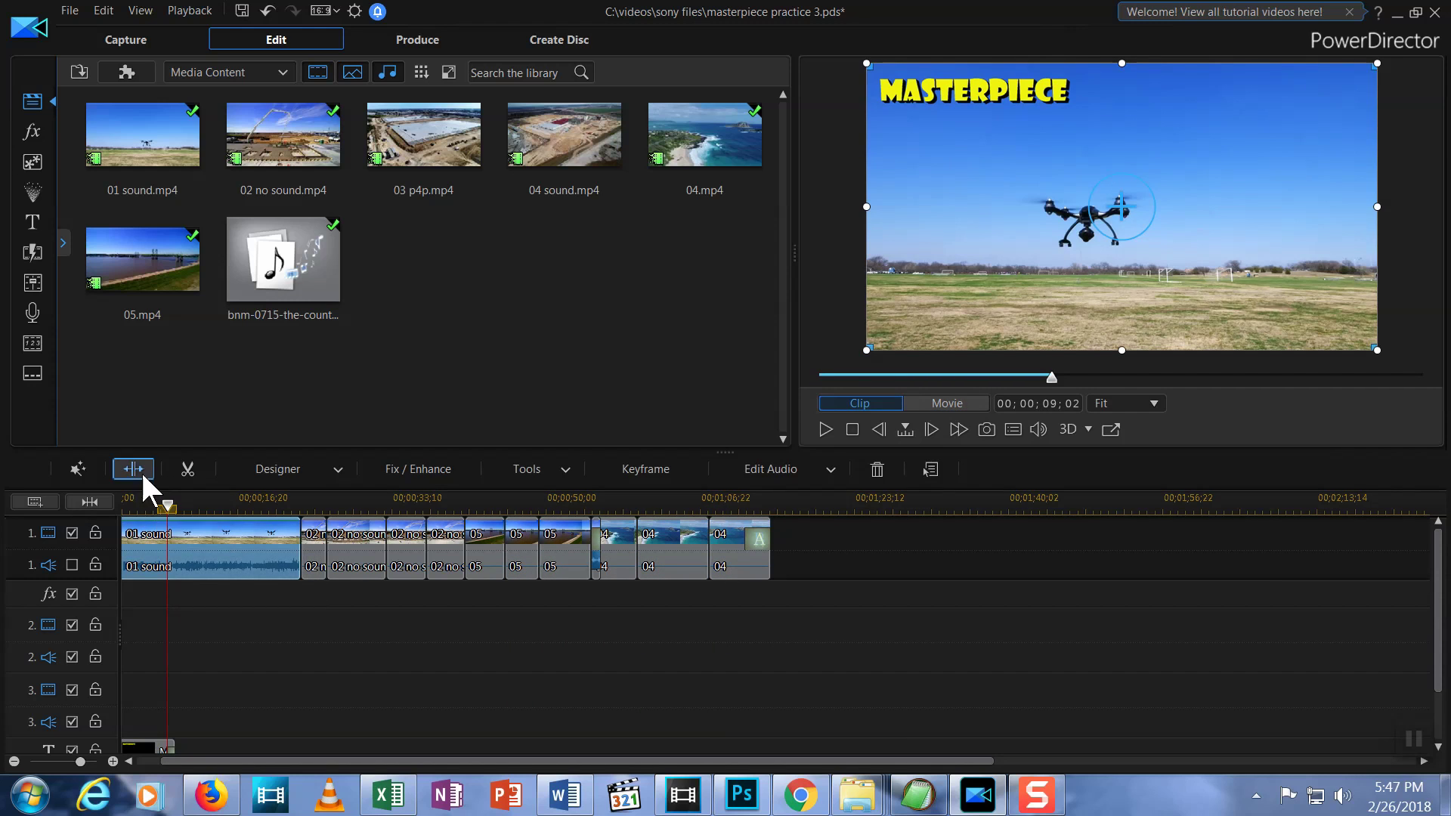
Split the 01 sound clip, remove its unwanted pieces, and add a transition between the opening clips
{"action": "left_click", "coordinate": [133, 469]}
{"action": "left_click_drag", "start_coordinate": [158, 502], "coordinate": [241, 522]}
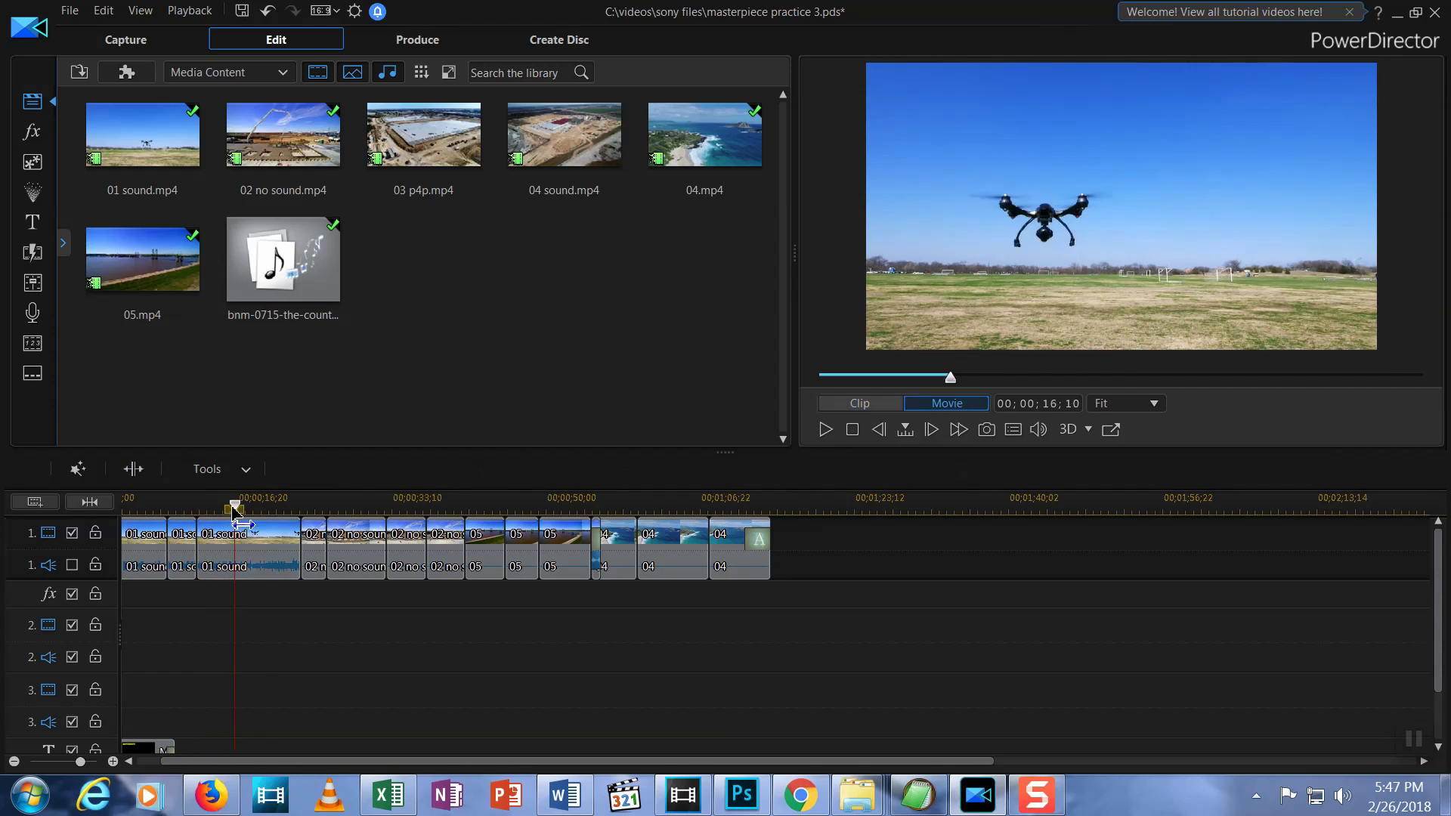
{"action": "left_click", "coordinate": [249, 548]}
{"action": "left_click", "coordinate": [188, 522]}
{"action": "left_click", "coordinate": [142, 544]}
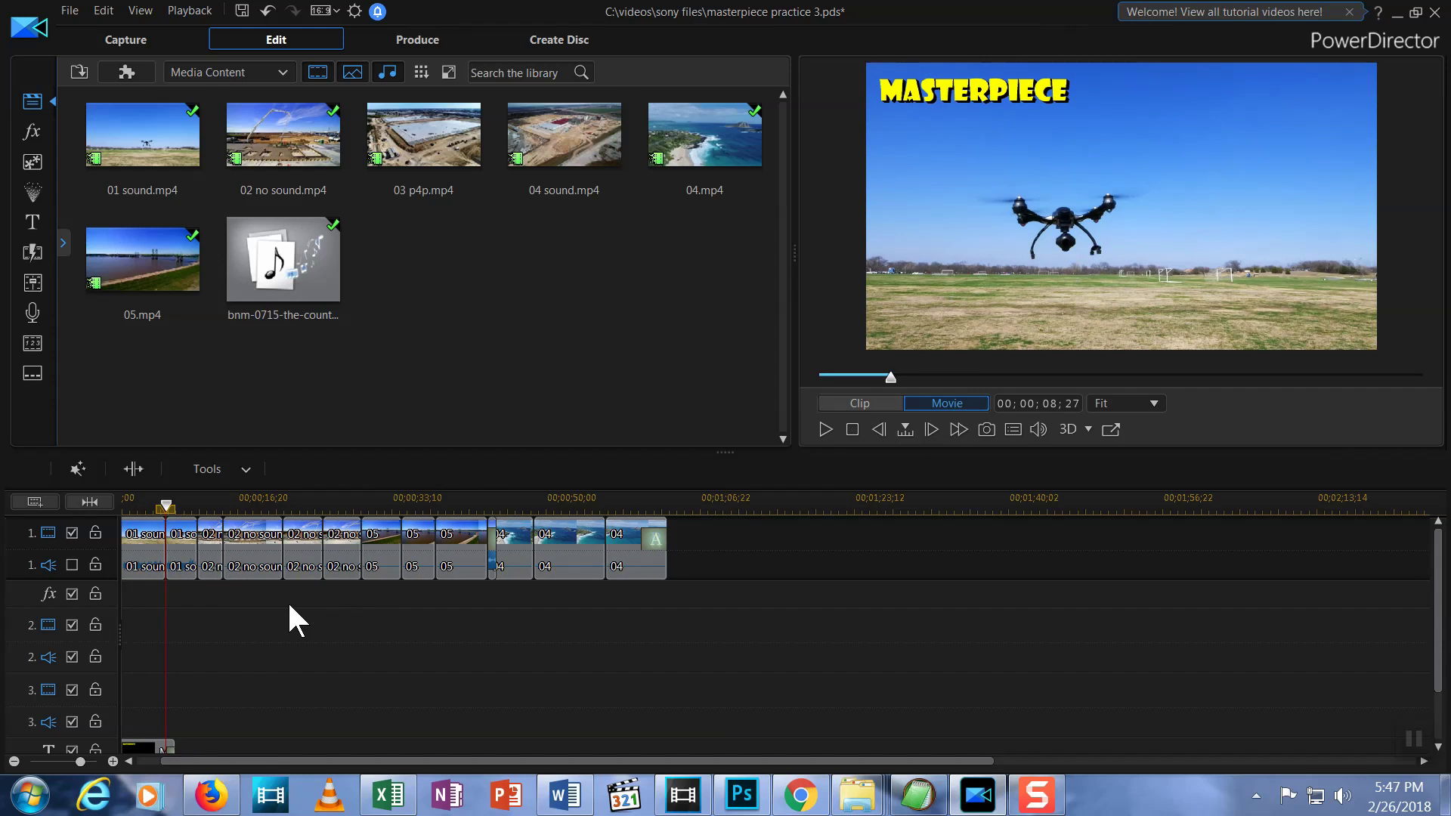
{"action": "key", "text": "F8"}
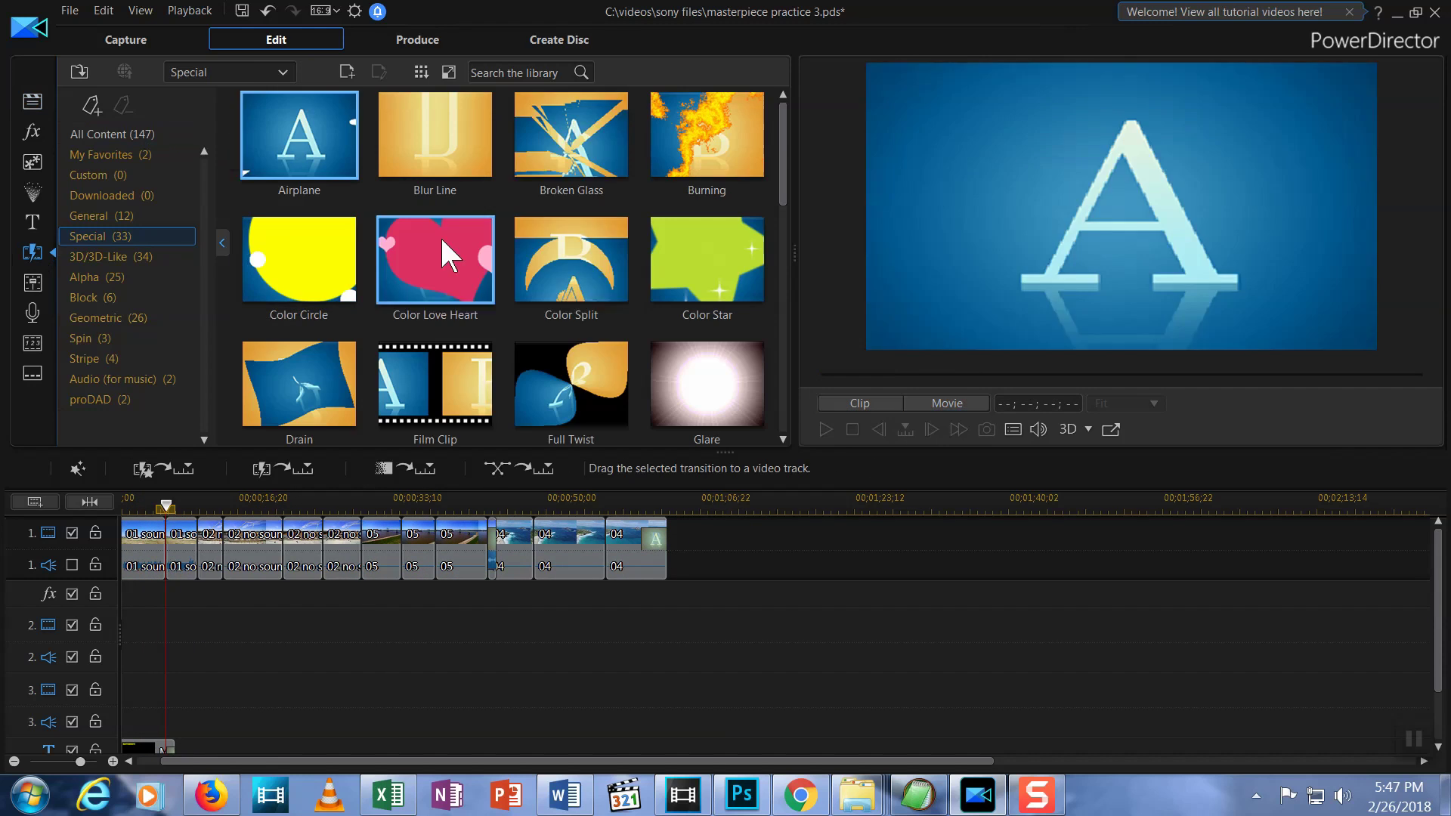
{"action": "left_click_drag", "start_coordinate": [298, 294], "coordinate": [184, 533]}
{"action": "left_click", "coordinate": [109, 256]}
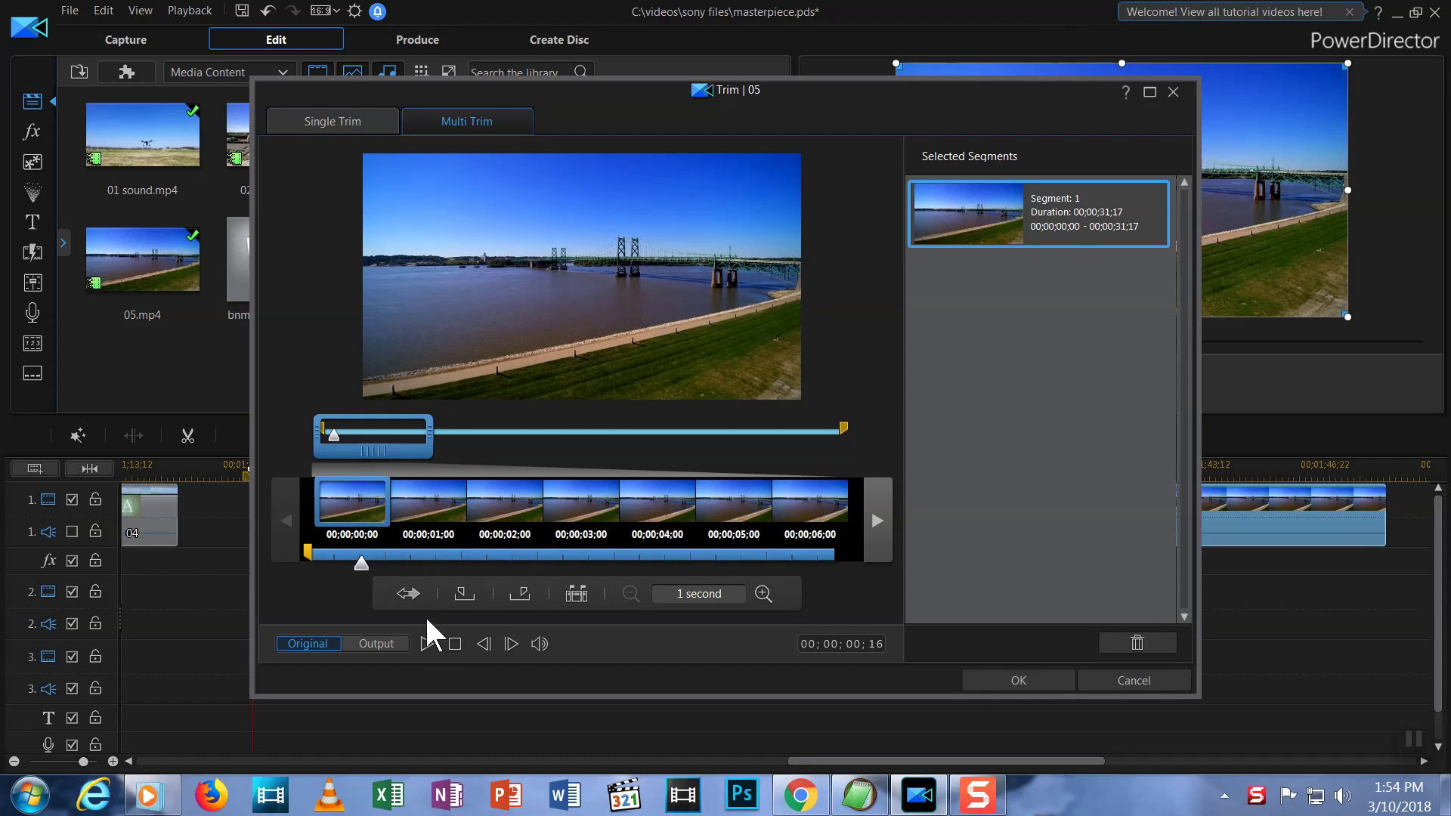
Mark keep-segments 00;00;00;16–00;00;04;11 and 00;00;11;00–00;00;14;00 in clip 05
{"action": "left_click", "coordinate": [463, 596]}
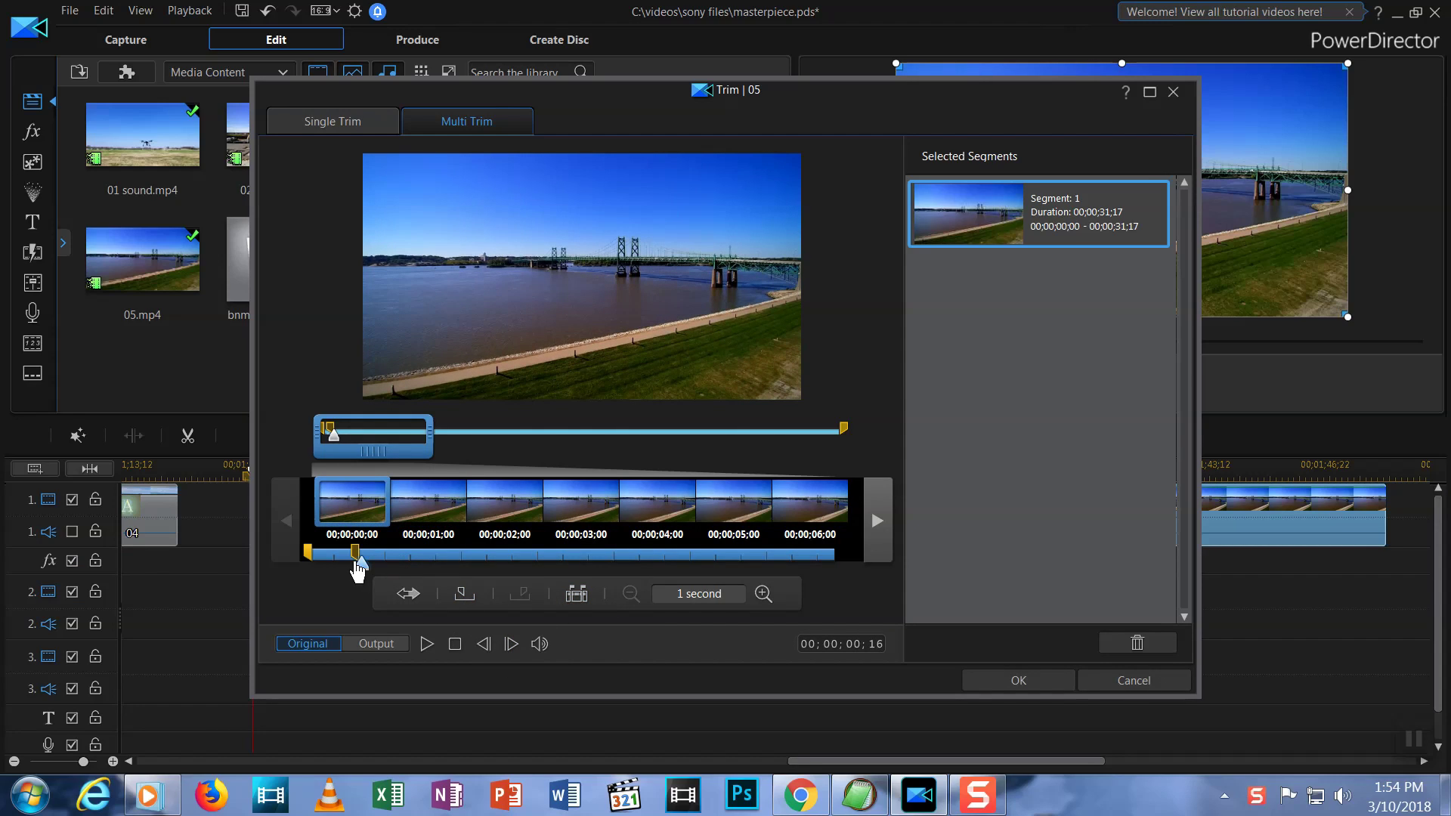
{"action": "left_click_drag", "start_coordinate": [357, 568], "coordinate": [691, 561]}
{"action": "left_click", "coordinate": [519, 595]}
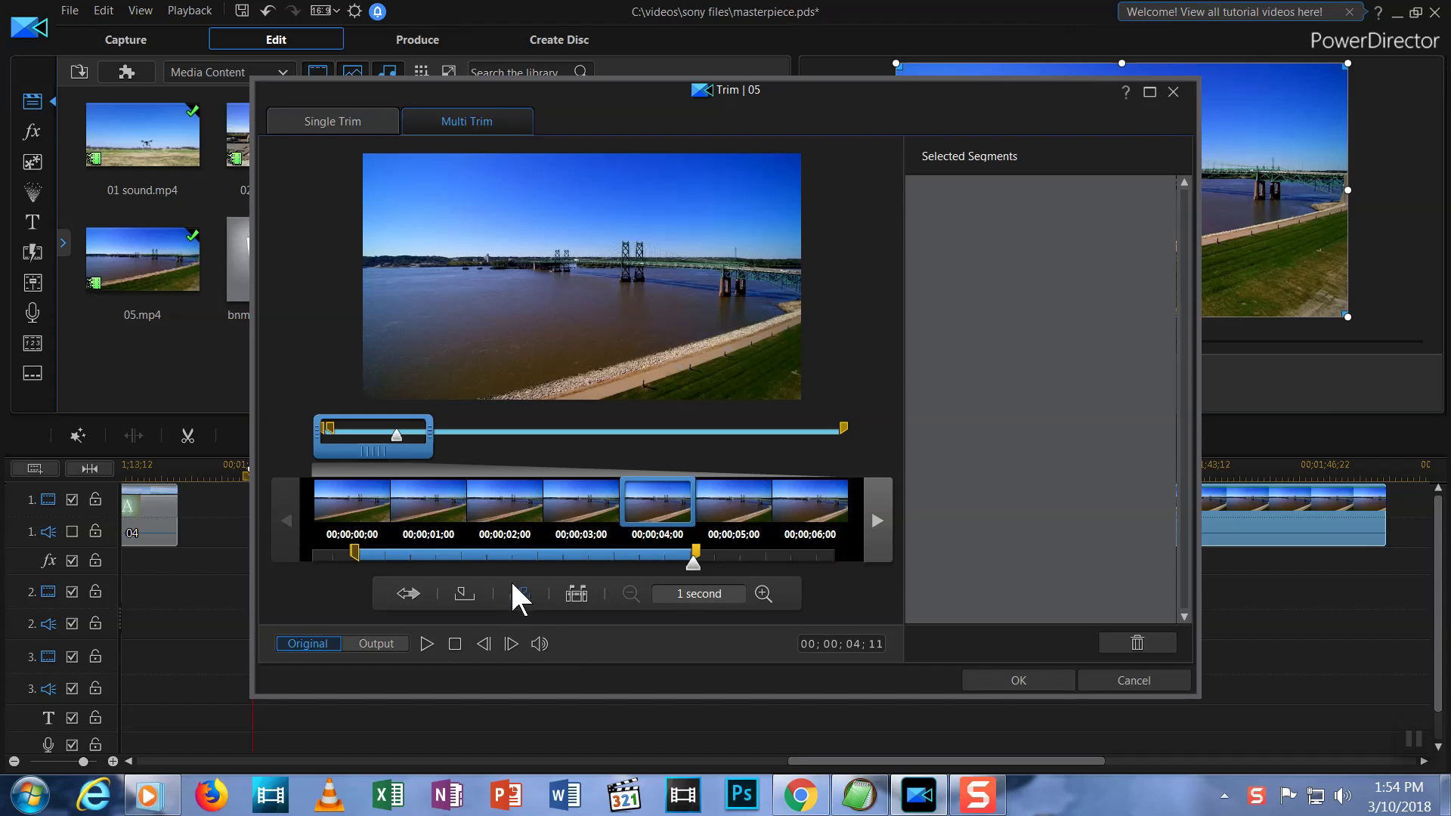
{"action": "left_click_drag", "start_coordinate": [407, 455], "coordinate": [540, 462]}
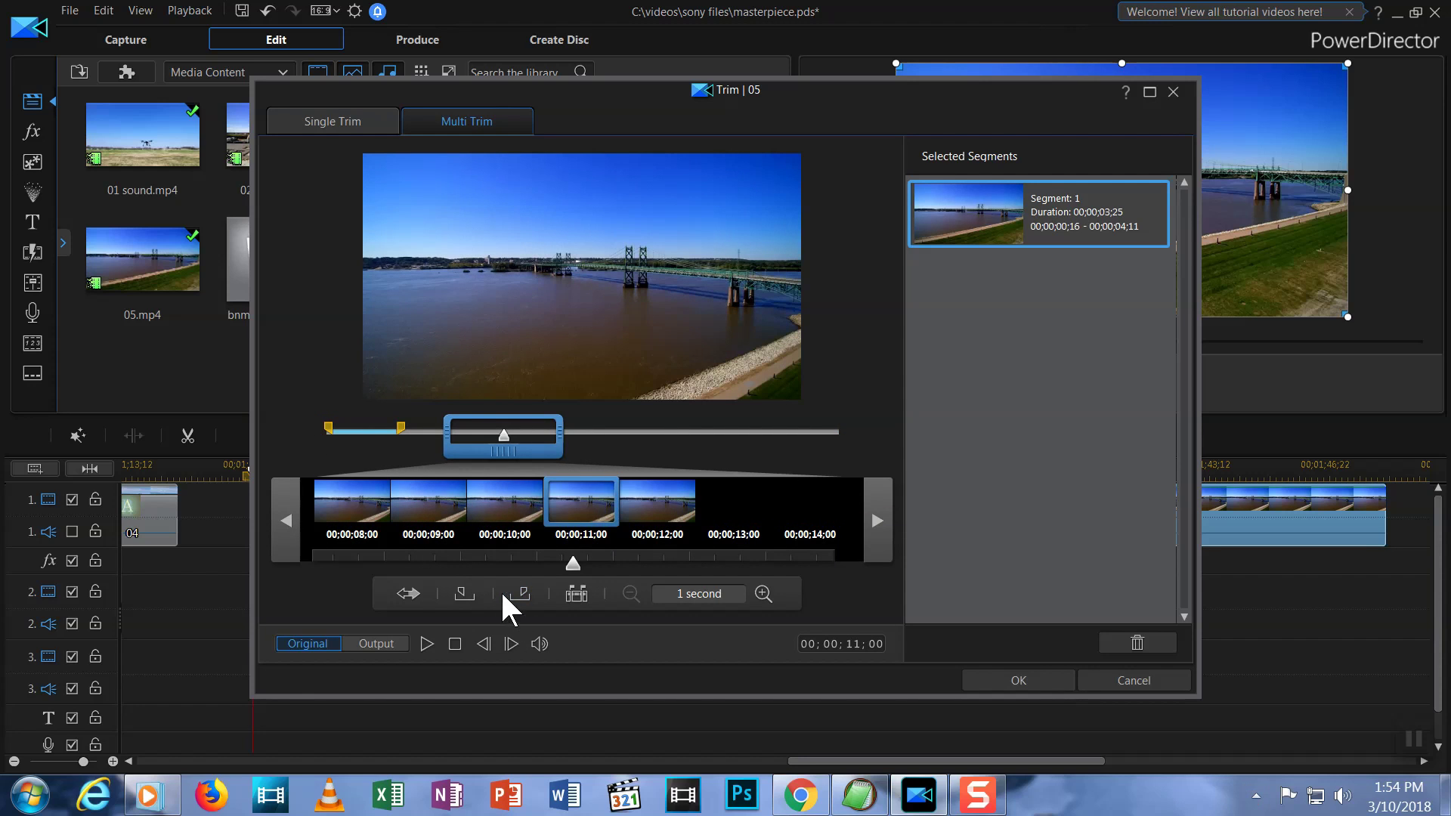
{"action": "left_click", "coordinate": [463, 595]}
{"action": "left_click_drag", "start_coordinate": [573, 563], "coordinate": [836, 569]}
{"action": "left_click", "coordinate": [520, 595]}
Mark In a third segment at 00;00;19;00 and move the playhead to 00;00;26;01
{"action": "left_click_drag", "start_coordinate": [538, 453], "coordinate": [661, 456]}
{"action": "left_click", "coordinate": [462, 596]}
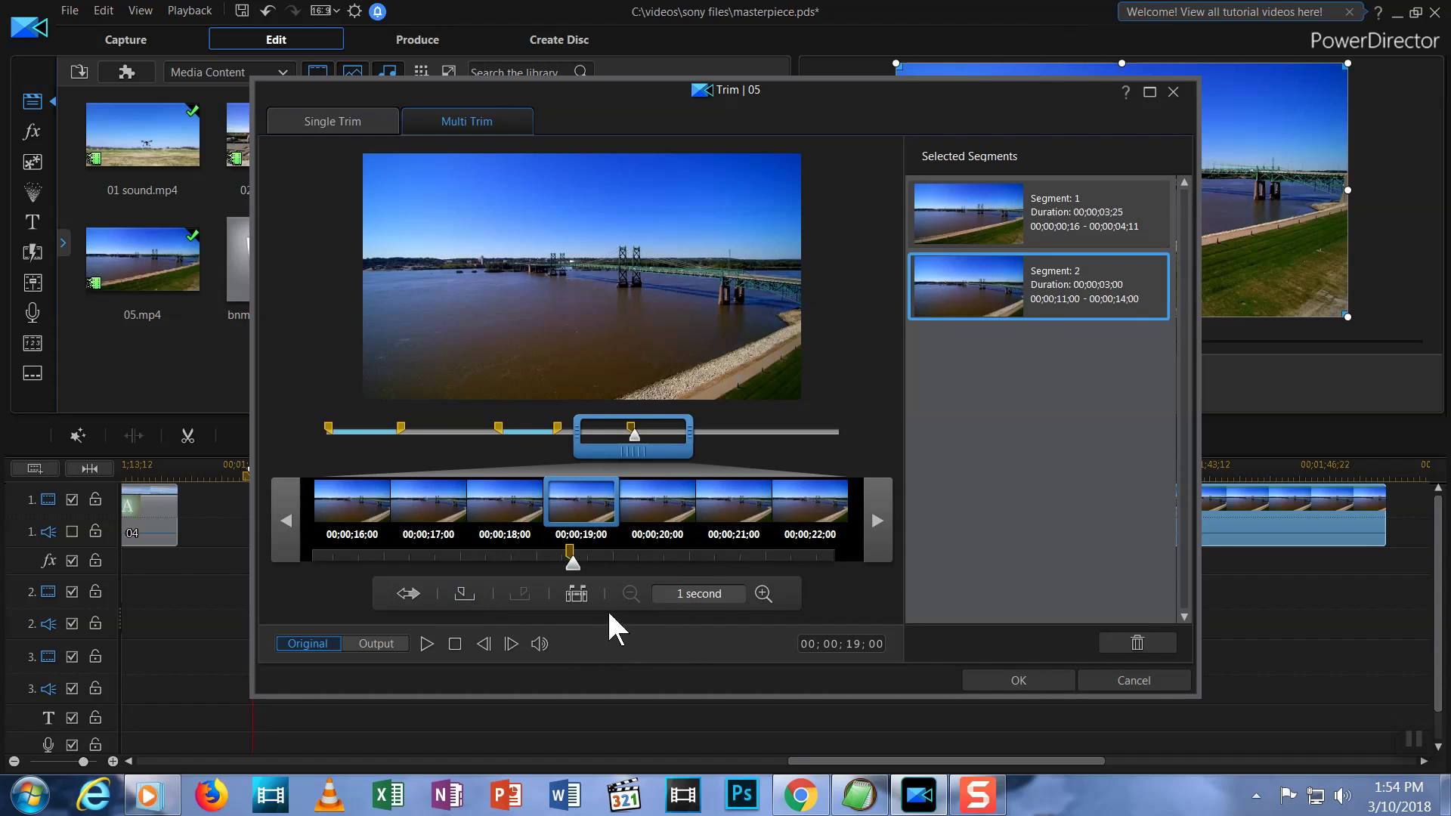
{"action": "left_click_drag", "start_coordinate": [573, 564], "coordinate": [714, 565]}
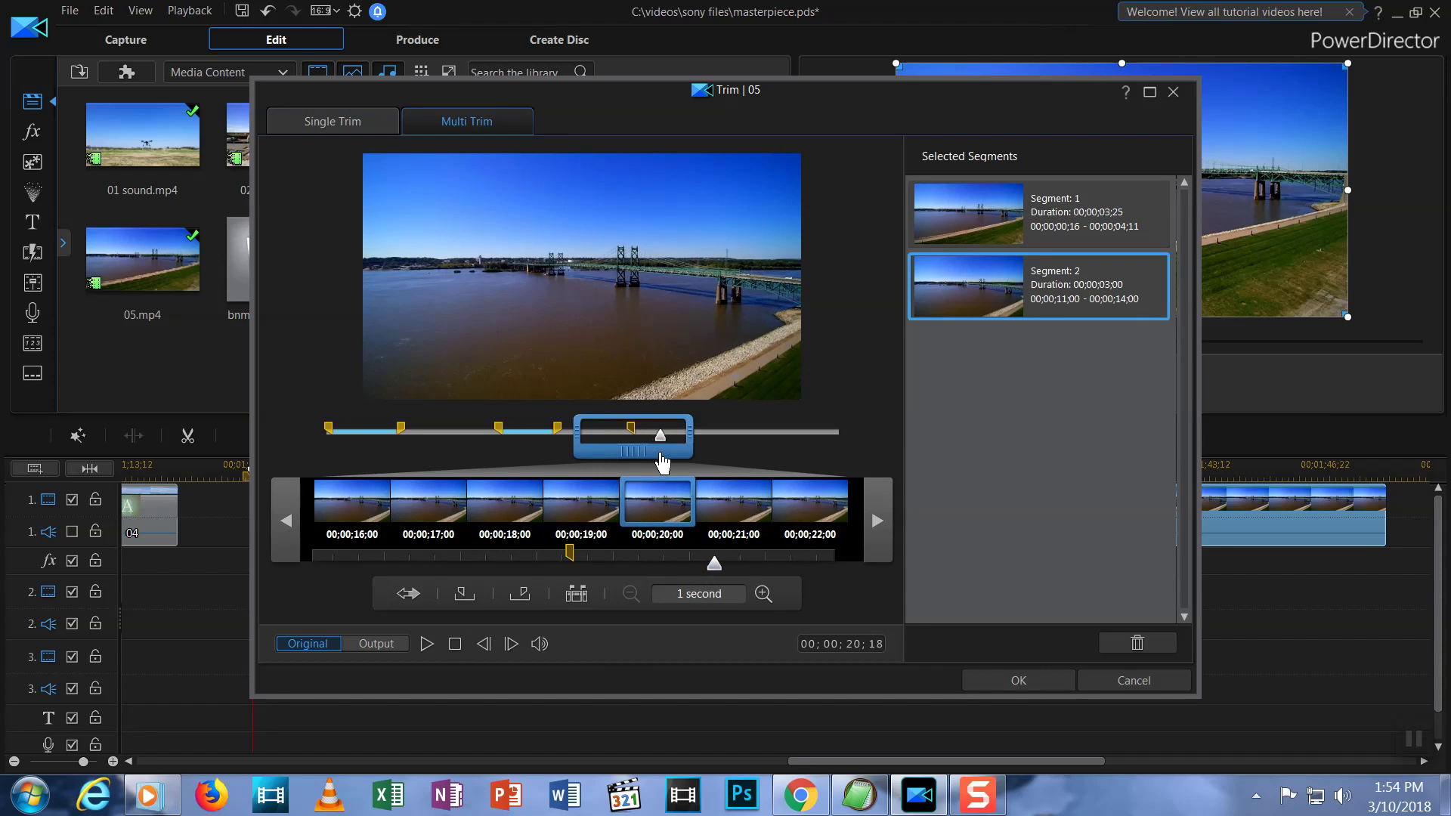
{"action": "left_click_drag", "start_coordinate": [662, 463], "coordinate": [764, 463]}
{"action": "left_click_drag", "start_coordinate": [588, 564], "coordinate": [662, 607]}
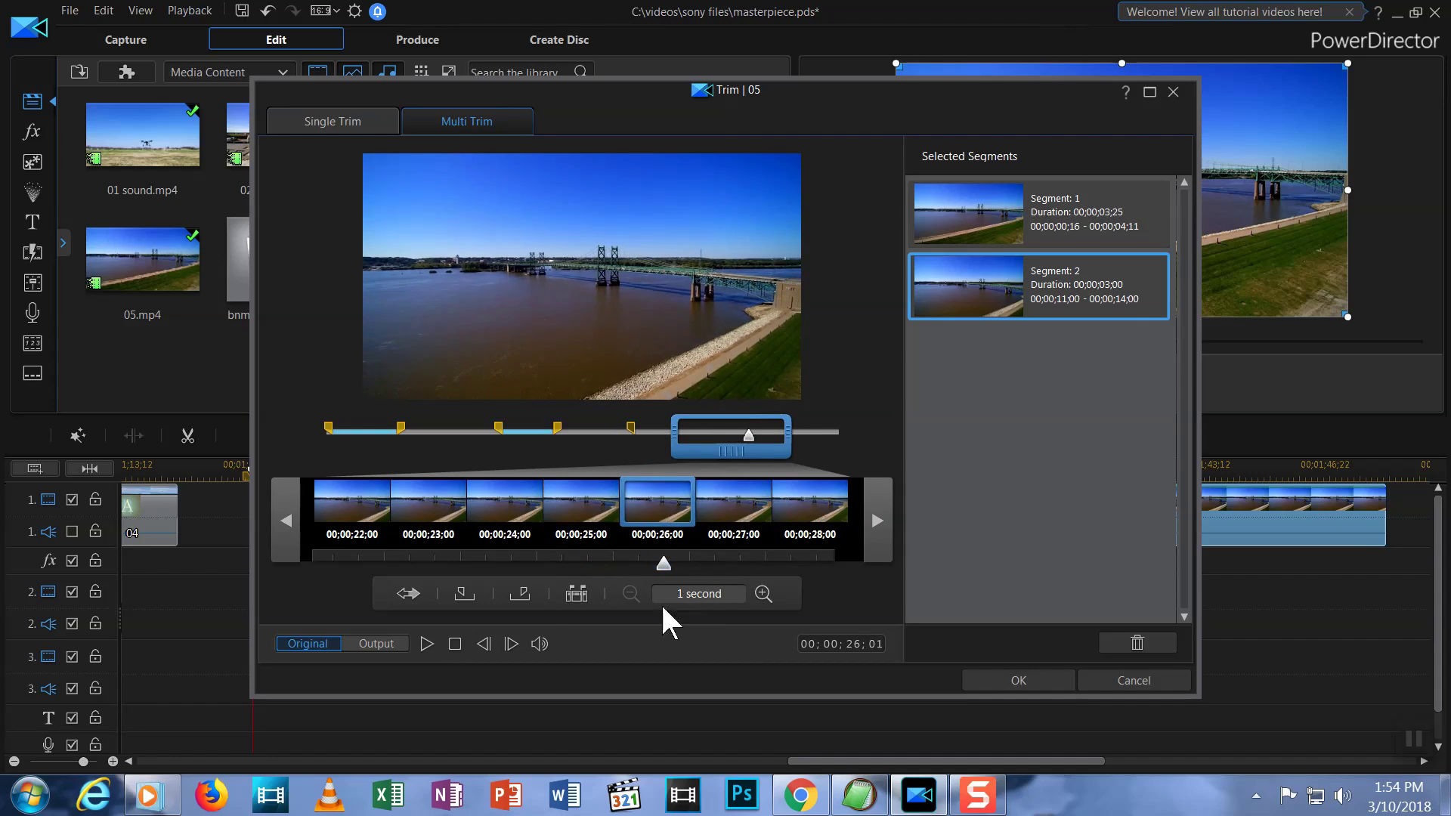